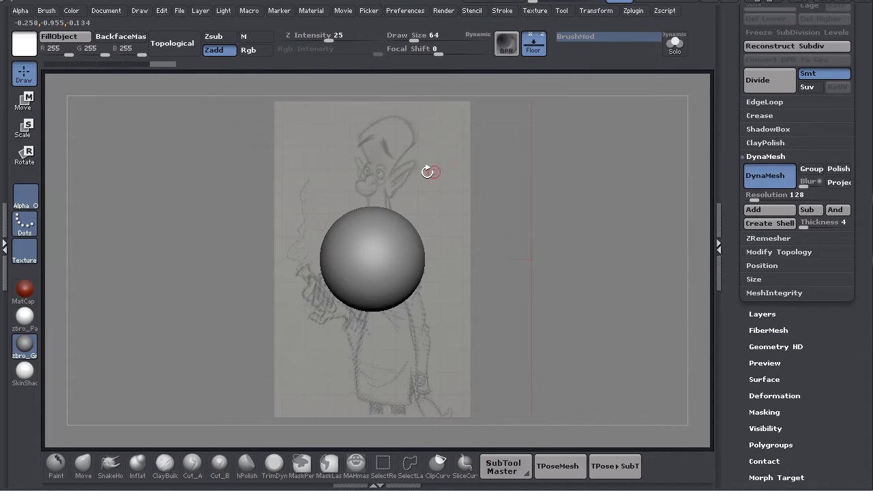
Set the front-back reference image's horizontal offset to about -0.65 so the sketch sits beside the sphere.
{"action": "left_click", "coordinate": [142, 12]}
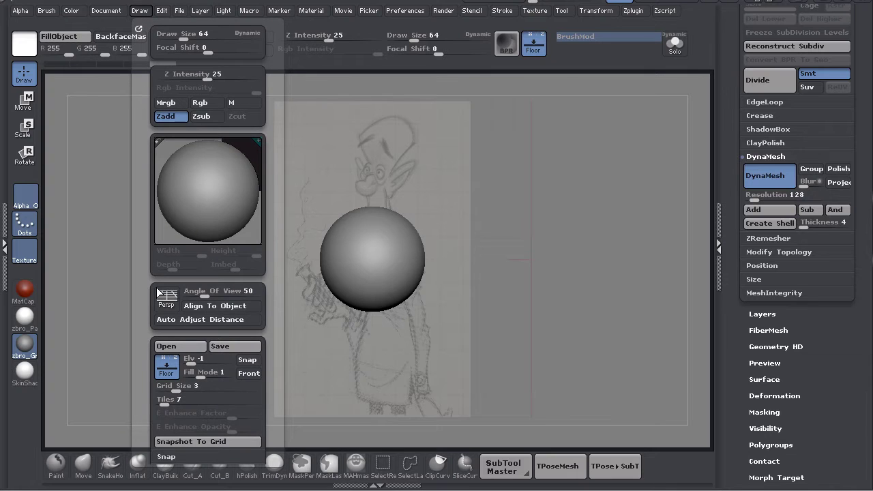
{"action": "scroll", "coordinate": [205, 436], "scroll_direction": "down", "scroll_amount": 5}
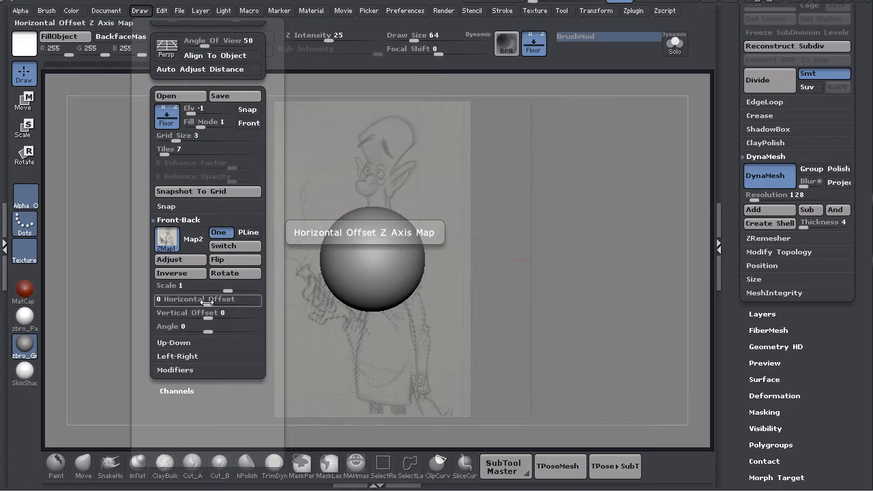
{"action": "left_click_drag", "start_coordinate": [207, 301], "coordinate": [169, 307]}
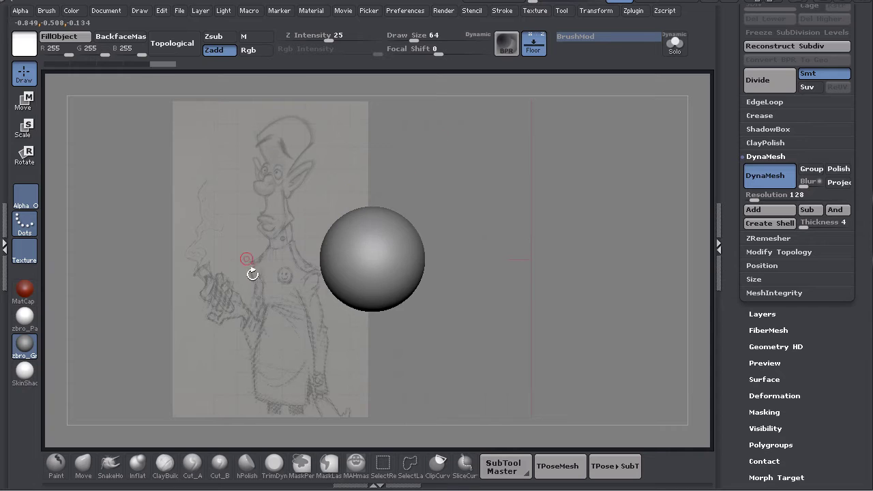
Offset the left-right reference image horizontally in the positive direction so the sketch also sits beside the sphere in side view.
{"action": "left_click_drag", "start_coordinate": [434, 179], "coordinate": [510, 180]}
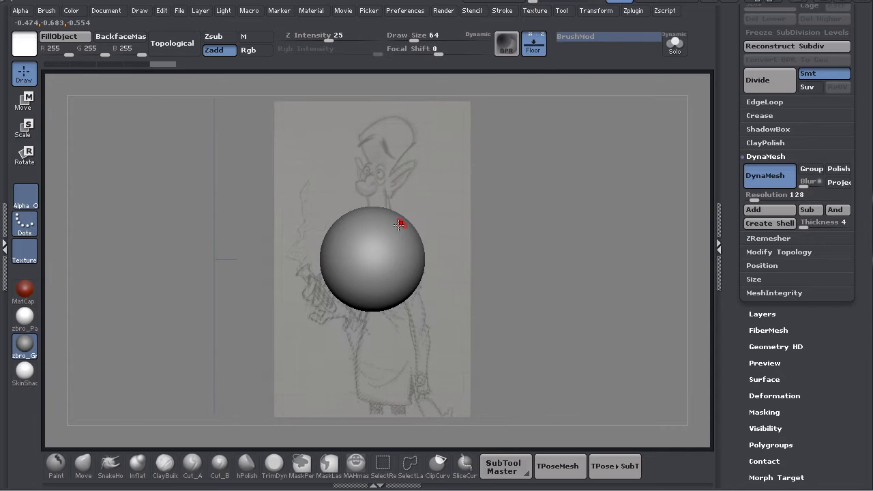
{"action": "left_click", "coordinate": [140, 11]}
{"action": "scroll", "coordinate": [140, 321], "scroll_direction": "down", "scroll_amount": 5}
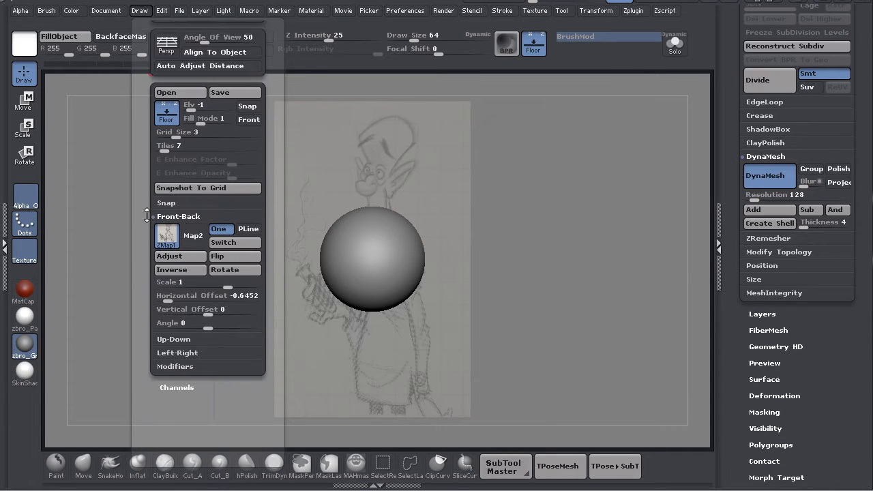
{"action": "left_click", "coordinate": [177, 291]}
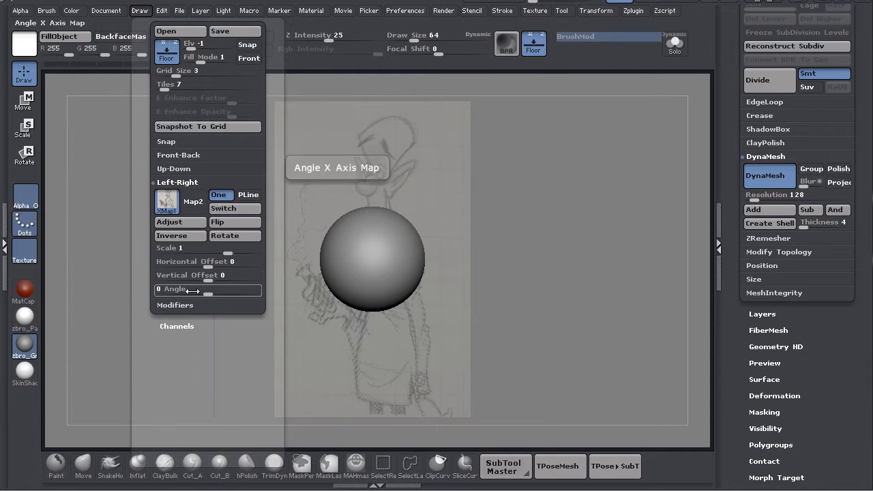
{"action": "left_click_drag", "start_coordinate": [219, 263], "coordinate": [269, 257]}
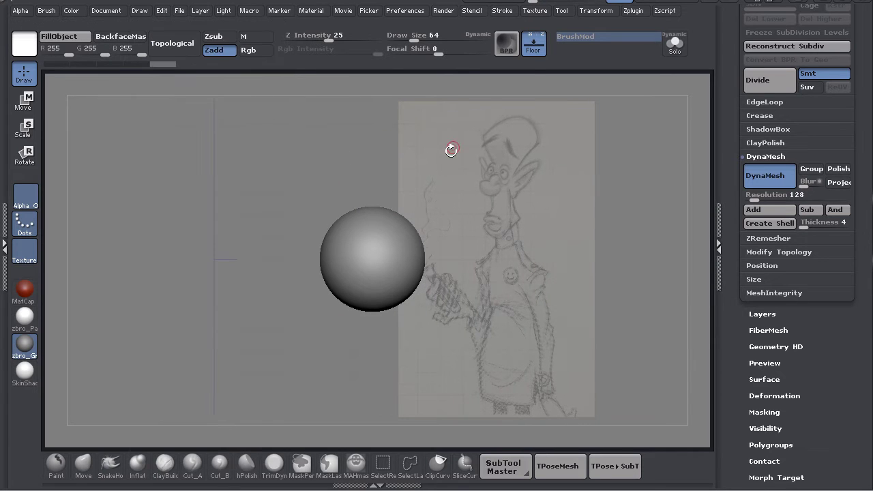
{"action": "left_click_drag", "start_coordinate": [405, 185], "coordinate": [293, 185]}
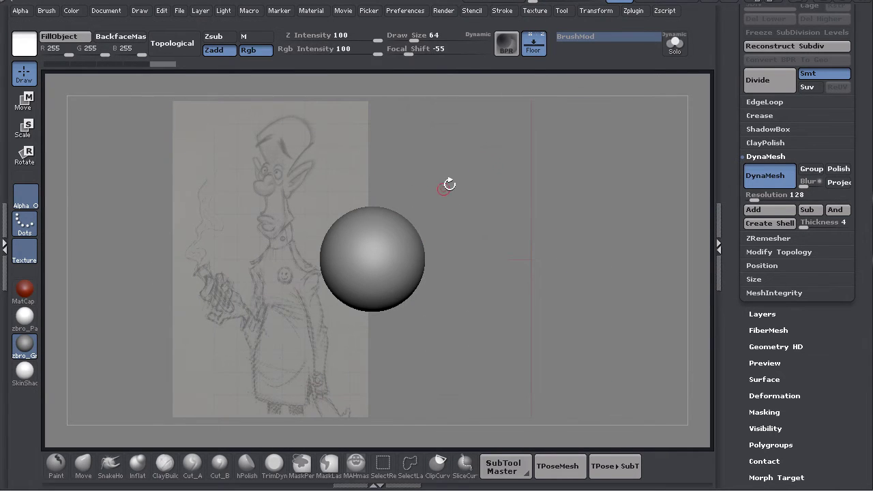
{"action": "mouse_move", "coordinate": [421, 182]}
{"action": "left_mouse_down"}
{"action": "mouse_move", "coordinate": [443, 179]}
{"action": "mouse_move", "coordinate": [418, 189]}
{"action": "left_mouse_up"}
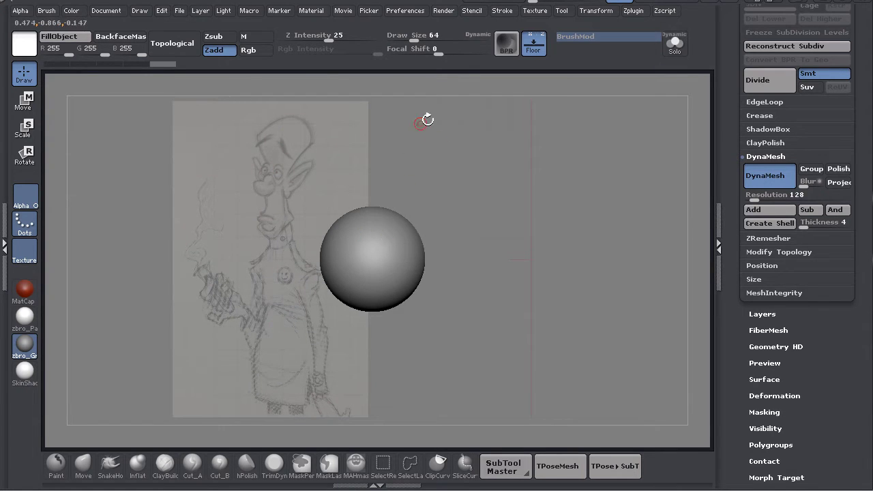
Change the floor grid's fill mode so the reference sketch shows more opaquely.
{"action": "left_click_drag", "start_coordinate": [444, 170], "coordinate": [450, 170], "text": "alt"}
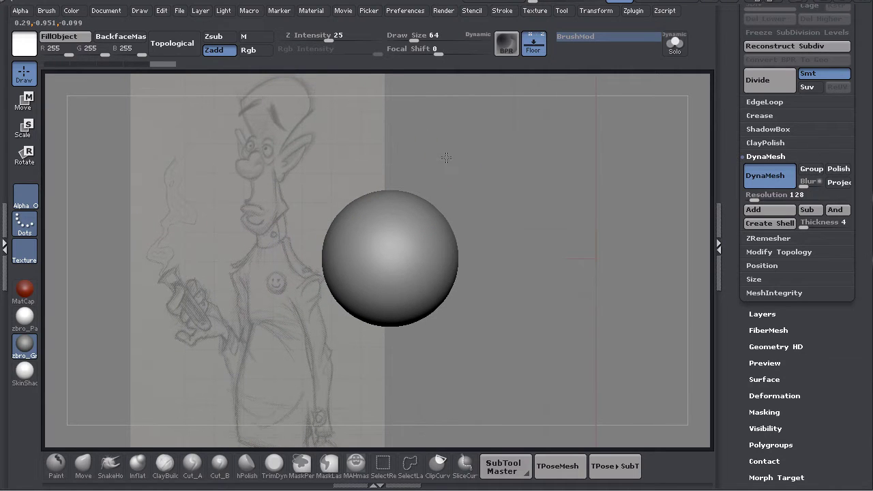
{"action": "key", "text": "shift"}
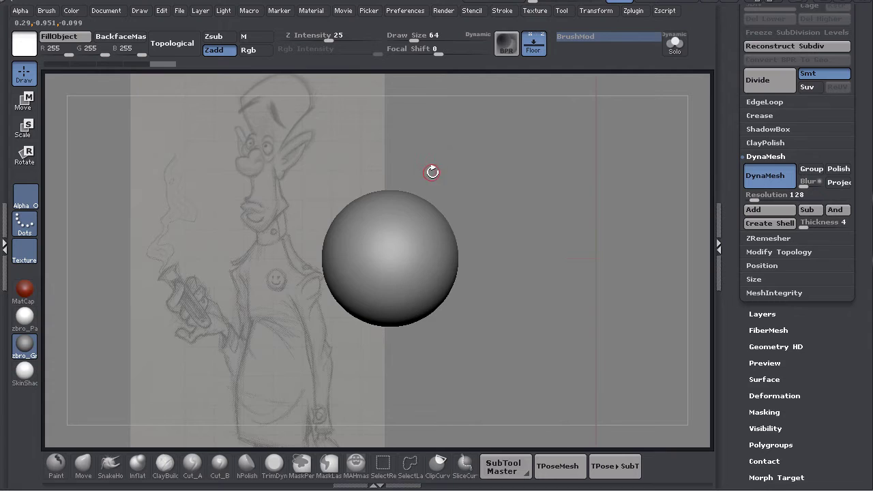
{"action": "left_click_drag", "start_coordinate": [432, 172], "coordinate": [428, 117], "text": "alt"}
{"action": "scroll", "coordinate": [428, 117], "scroll_direction": "up", "scroll_amount": 2}
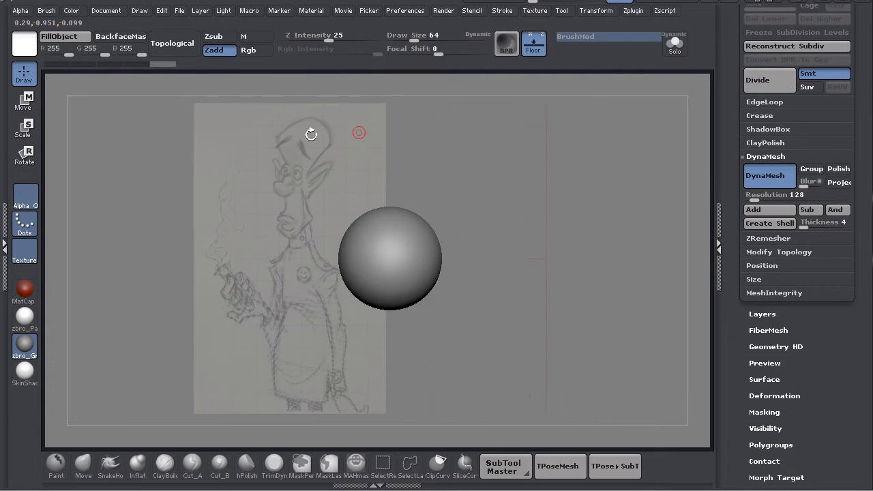
{"action": "left_click", "coordinate": [140, 11]}
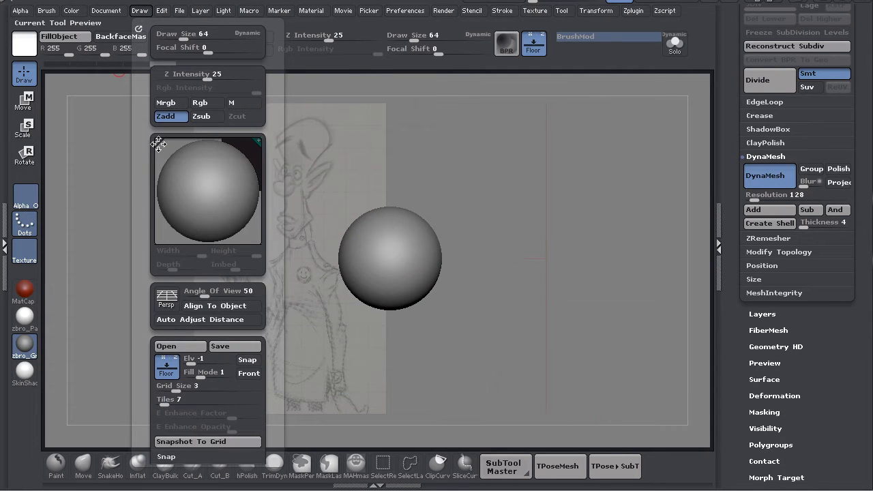
{"action": "left_click", "coordinate": [206, 377]}
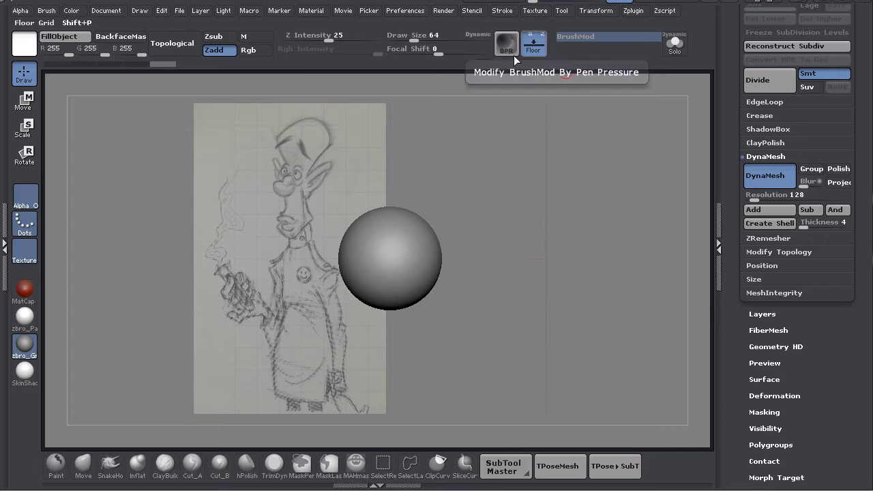
Switch to Move mode and draw a vertical transpose line about 1.5 units long over the sphere in front view.
{"action": "mouse_move", "coordinate": [476, 201]}
{"action": "left_mouse_down"}
{"action": "mouse_move", "coordinate": [467, 179]}
{"action": "mouse_move", "coordinate": [510, 196]}
{"action": "left_mouse_up"}
{"action": "left_click_drag", "start_coordinate": [406, 163], "coordinate": [392, 141], "text": "alt"}
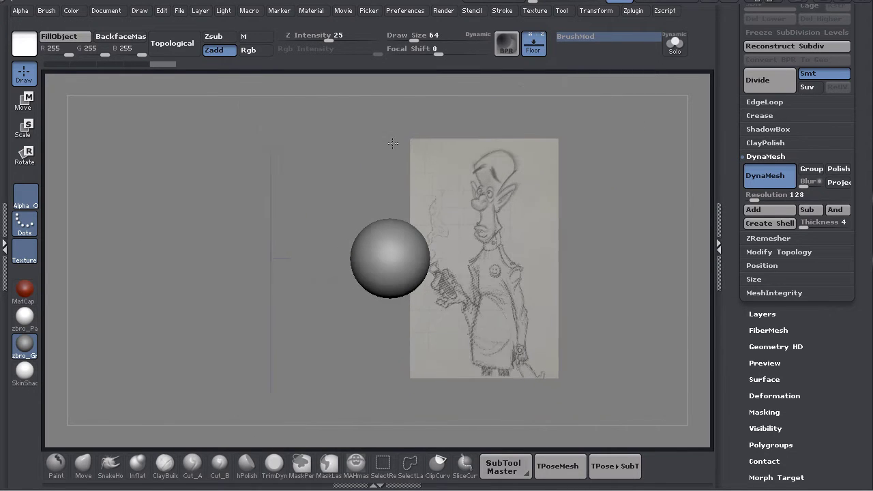
{"action": "mouse_move", "coordinate": [573, 184]}
{"action": "left_mouse_down", "text": "alt"}
{"action": "mouse_move", "coordinate": [437, 167]}
{"action": "mouse_move", "coordinate": [457, 216]}
{"action": "mouse_move", "coordinate": [451, 239]}
{"action": "mouse_move", "coordinate": [471, 182]}
{"action": "mouse_move", "coordinate": [468, 142]}
{"action": "mouse_move", "coordinate": [468, 154]}
{"action": "left_mouse_up", "text": "alt"}
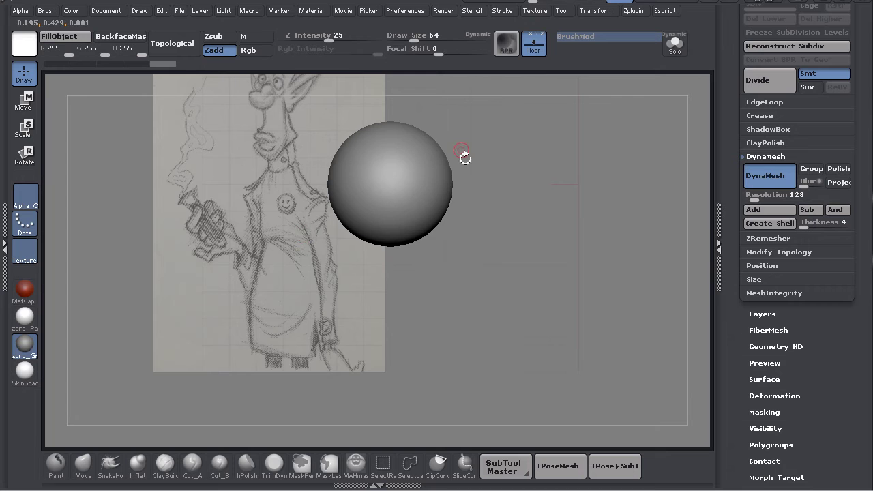
{"action": "mouse_move", "coordinate": [499, 189]}
{"action": "left_mouse_down", "text": "alt"}
{"action": "mouse_move", "coordinate": [489, 231]}
{"action": "mouse_move", "coordinate": [485, 207]}
{"action": "left_mouse_up", "text": "alt"}
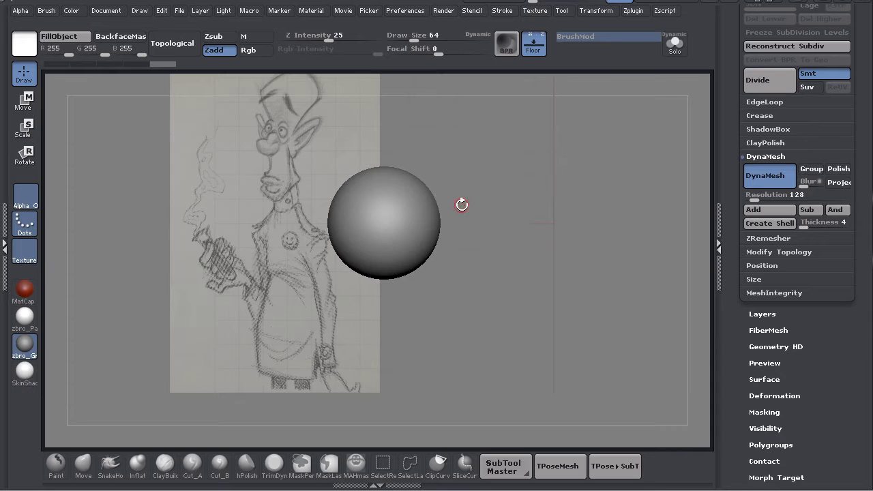
{"action": "key", "text": "w"}
{"action": "left_click", "coordinate": [384, 278]}
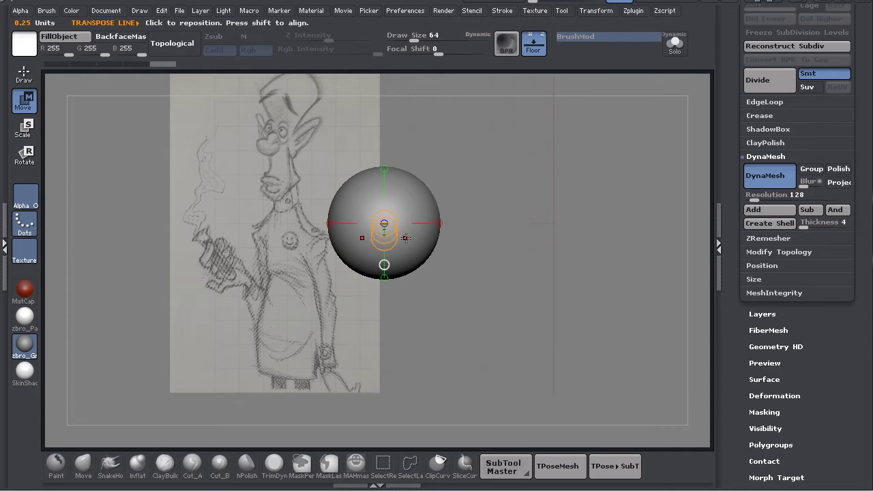
{"action": "left_click_drag", "start_coordinate": [409, 248], "coordinate": [409, 333], "text": "shift"}
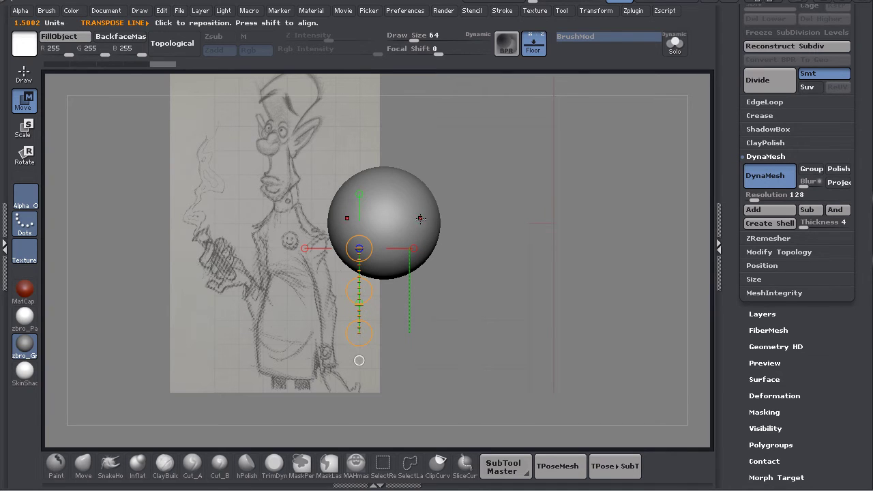
{"action": "key", "text": "ctrl+z"}
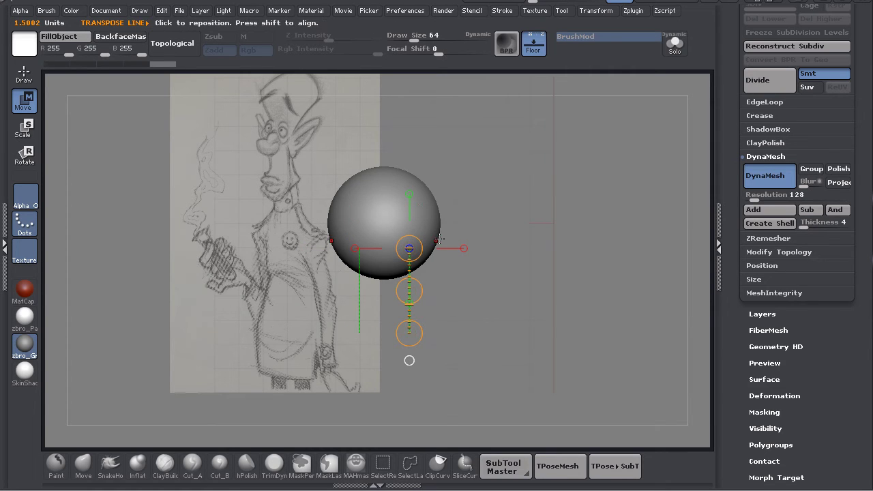
Draw a vertical transpose line about 2.37 units long and move the sphere straight down to the sketch's torso level.
{"action": "mouse_move", "coordinate": [450, 292]}
{"action": "left_mouse_down"}
{"action": "mouse_move", "coordinate": [518, 245]}
{"action": "mouse_move", "coordinate": [491, 286]}
{"action": "mouse_move", "coordinate": [446, 288]}
{"action": "left_mouse_up"}
{"action": "mouse_move", "coordinate": [426, 213]}
{"action": "left_mouse_down"}
{"action": "mouse_move", "coordinate": [422, 334]}
{"action": "mouse_move", "coordinate": [424, 252]}
{"action": "mouse_move", "coordinate": [409, 261]}
{"action": "mouse_move", "coordinate": [386, 258]}
{"action": "mouse_move", "coordinate": [420, 255]}
{"action": "mouse_move", "coordinate": [420, 311]}
{"action": "mouse_move", "coordinate": [429, 290]}
{"action": "mouse_move", "coordinate": [437, 313]}
{"action": "mouse_move", "coordinate": [415, 332]}
{"action": "mouse_move", "coordinate": [450, 320]}
{"action": "mouse_move", "coordinate": [426, 325]}
{"action": "mouse_move", "coordinate": [424, 365]}
{"action": "mouse_move", "coordinate": [469, 327]}
{"action": "mouse_move", "coordinate": [503, 246]}
{"action": "mouse_move", "coordinate": [445, 316]}
{"action": "mouse_move", "coordinate": [423, 346]}
{"action": "mouse_move", "coordinate": [512, 255]}
{"action": "mouse_move", "coordinate": [451, 323]}
{"action": "mouse_move", "coordinate": [494, 292]}
{"action": "mouse_move", "coordinate": [458, 329]}
{"action": "mouse_move", "coordinate": [426, 300]}
{"action": "mouse_move", "coordinate": [454, 331]}
{"action": "mouse_move", "coordinate": [500, 295]}
{"action": "mouse_move", "coordinate": [460, 339]}
{"action": "mouse_move", "coordinate": [437, 349]}
{"action": "left_mouse_up"}
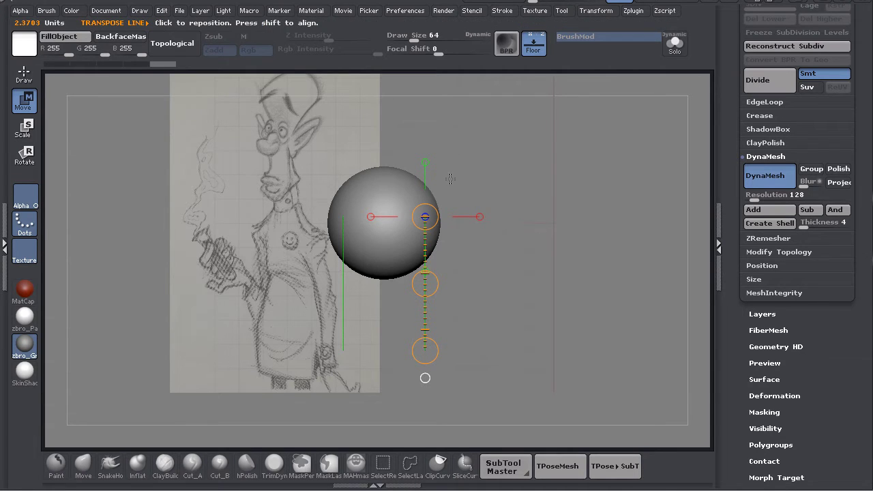
{"action": "left_click", "coordinate": [480, 217]}
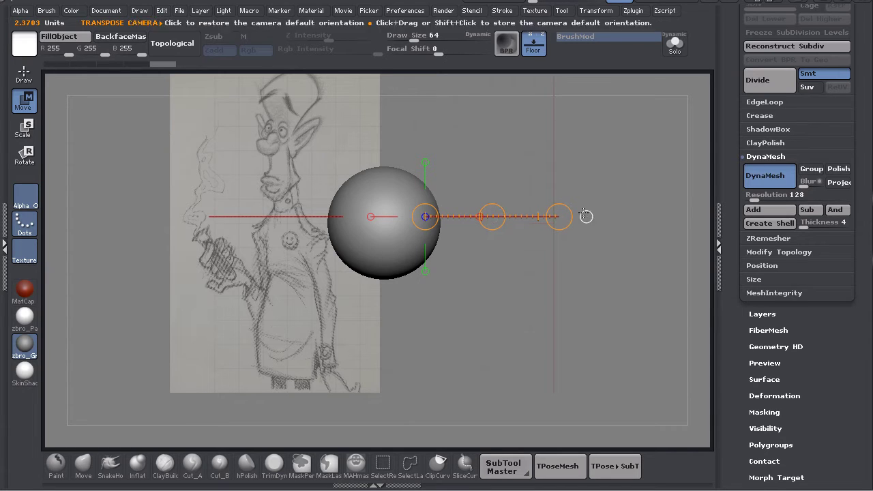
{"action": "left_click", "coordinate": [425, 162]}
{"action": "left_click", "coordinate": [424, 271]}
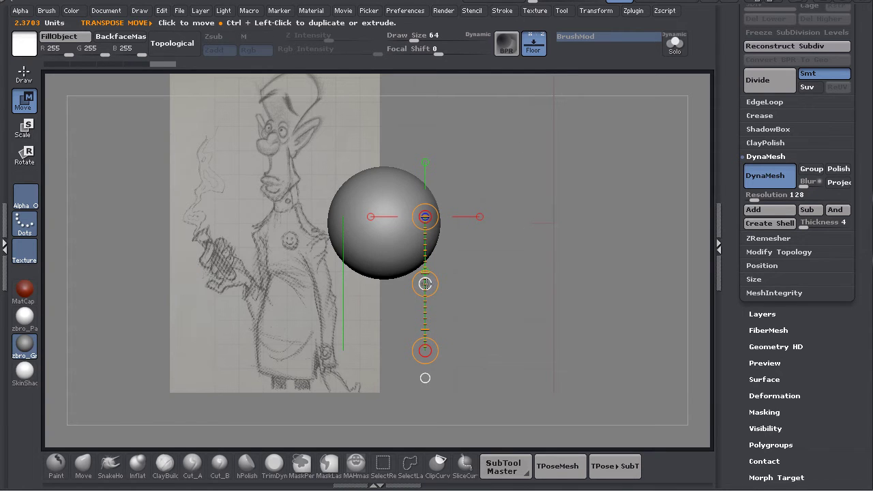
{"action": "left_click_drag", "start_coordinate": [425, 284], "coordinate": [430, 329]}
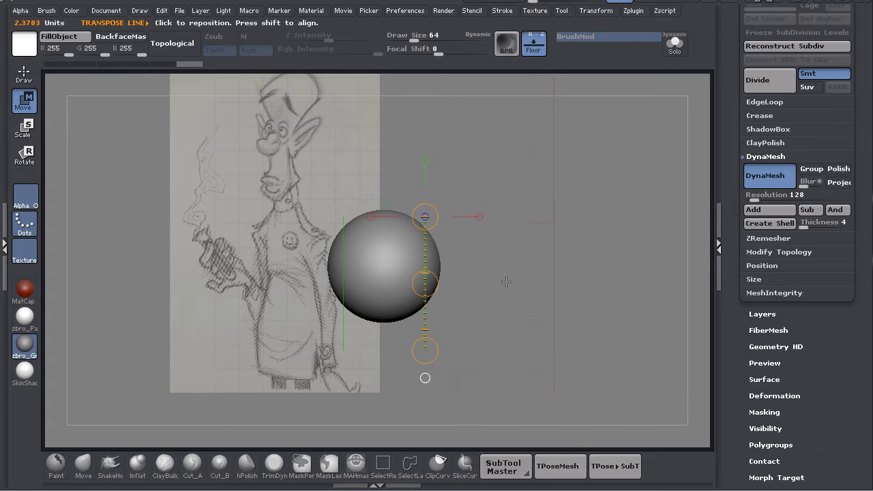
Return to Draw mode and clip both sides of the sphere flat with a vertical ClipCurve cut in front view.
{"action": "left_click", "coordinate": [444, 469]}
{"action": "left_click", "coordinate": [433, 478]}
{"action": "key", "text": "q"}
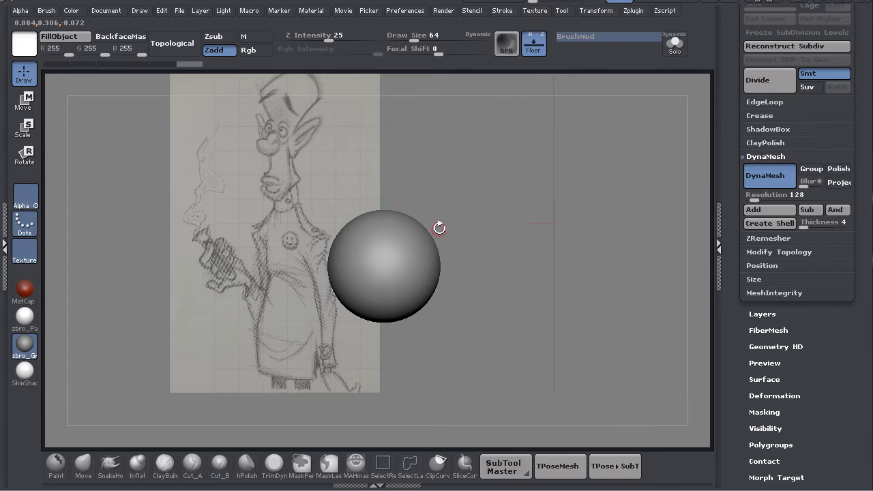
{"action": "key", "text": "ctrl+shift"}
{"action": "key", "text": "ctrl"}
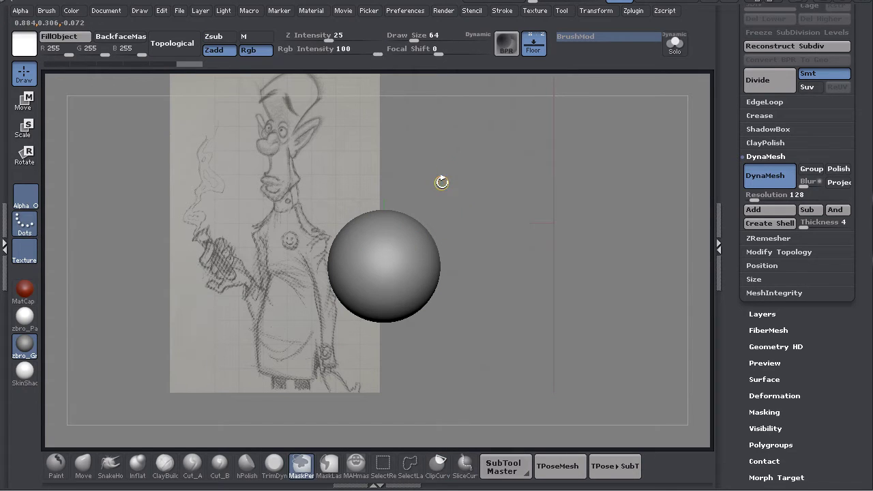
{"action": "key", "text": "ctrl+shift"}
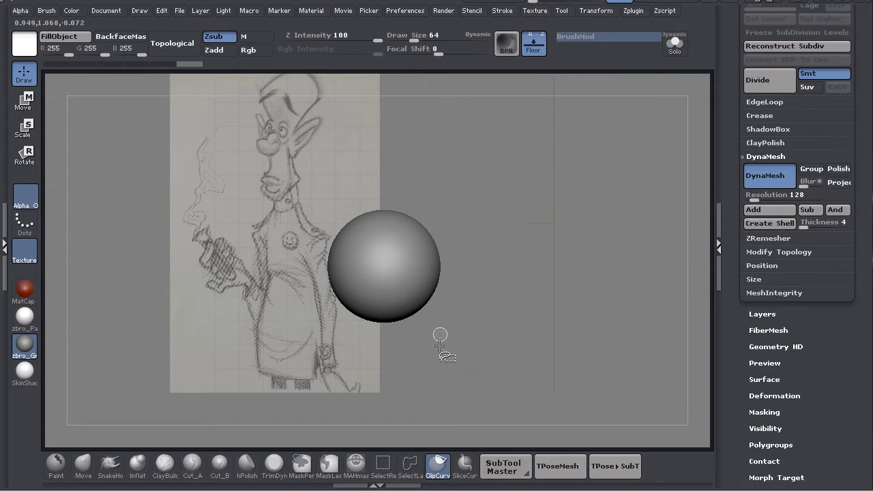
{"action": "key", "text": "ctrl+shift"}
{"action": "key", "text": "ctrl+shift"}
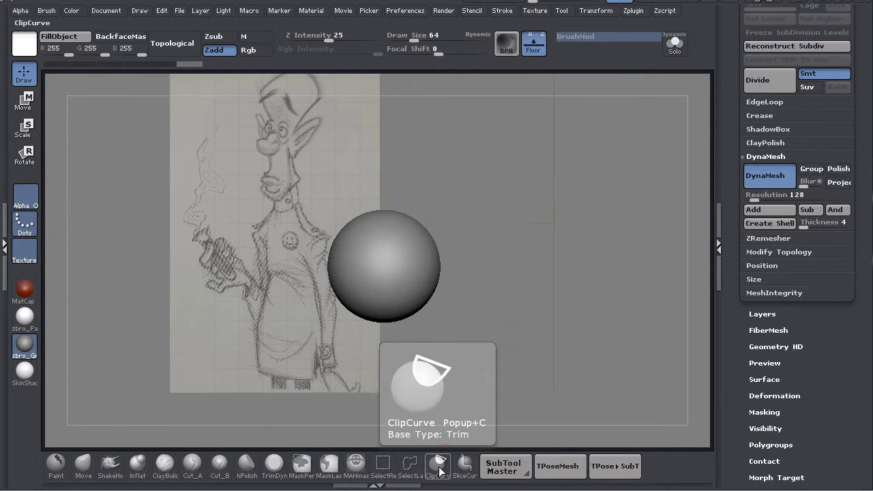
{"action": "key", "text": "ctrl+shift"}
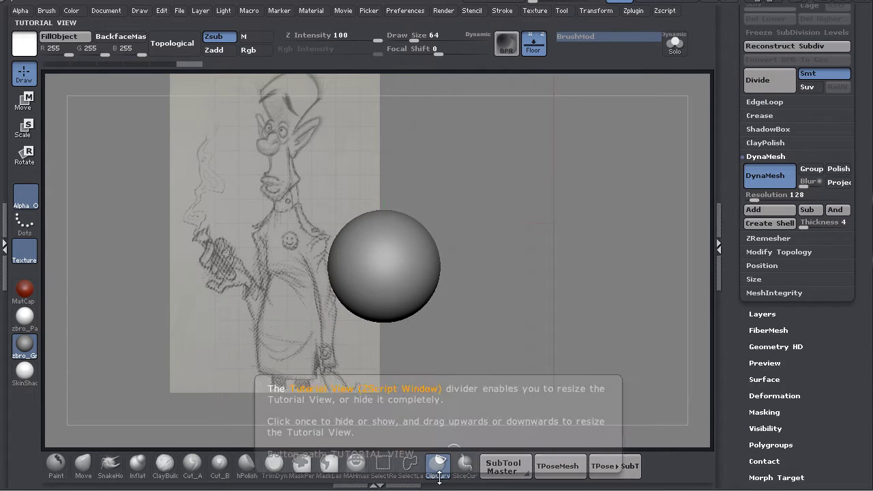
{"action": "mouse_move", "coordinate": [447, 184]}
{"action": "left_mouse_down", "text": "ctrl+shift"}
{"action": "mouse_move", "coordinate": [448, 373]}
{"action": "mouse_move", "coordinate": [468, 312]}
{"action": "mouse_move", "coordinate": [447, 344]}
{"action": "mouse_move", "coordinate": [469, 341]}
{"action": "mouse_move", "coordinate": [432, 347]}
{"action": "mouse_move", "coordinate": [506, 303]}
{"action": "mouse_move", "coordinate": [496, 290]}
{"action": "mouse_move", "coordinate": [397, 321]}
{"action": "mouse_move", "coordinate": [457, 323]}
{"action": "mouse_move", "coordinate": [447, 326]}
{"action": "mouse_move", "coordinate": [466, 327]}
{"action": "mouse_move", "coordinate": [448, 335]}
{"action": "mouse_move", "coordinate": [462, 331]}
{"action": "mouse_move", "coordinate": [469, 302]}
{"action": "mouse_move", "coordinate": [460, 298]}
{"action": "mouse_move", "coordinate": [451, 336]}
{"action": "mouse_move", "coordinate": [484, 276]}
{"action": "mouse_move", "coordinate": [493, 315]}
{"action": "mouse_move", "coordinate": [467, 264]}
{"action": "mouse_move", "coordinate": [437, 307]}
{"action": "mouse_move", "coordinate": [444, 323]}
{"action": "mouse_move", "coordinate": [425, 339]}
{"action": "left_mouse_up", "text": "ctrl+shift"}
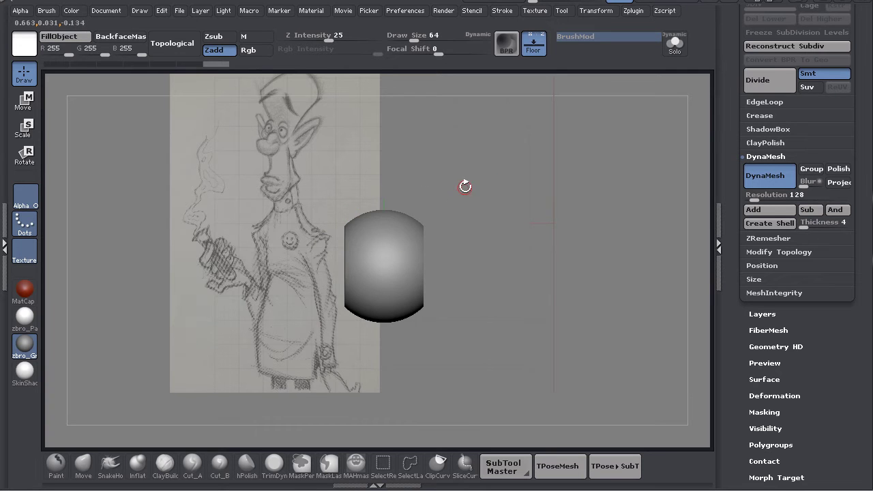
In side view, clip the edge of the form facing the sketch with a nearly vertical ClipCurve cut.
{"action": "mouse_move", "coordinate": [465, 185]}
{"action": "left_mouse_down"}
{"action": "mouse_move", "coordinate": [504, 191]}
{"action": "mouse_move", "coordinate": [472, 197]}
{"action": "mouse_move", "coordinate": [459, 219]}
{"action": "mouse_move", "coordinate": [503, 236]}
{"action": "left_mouse_up"}
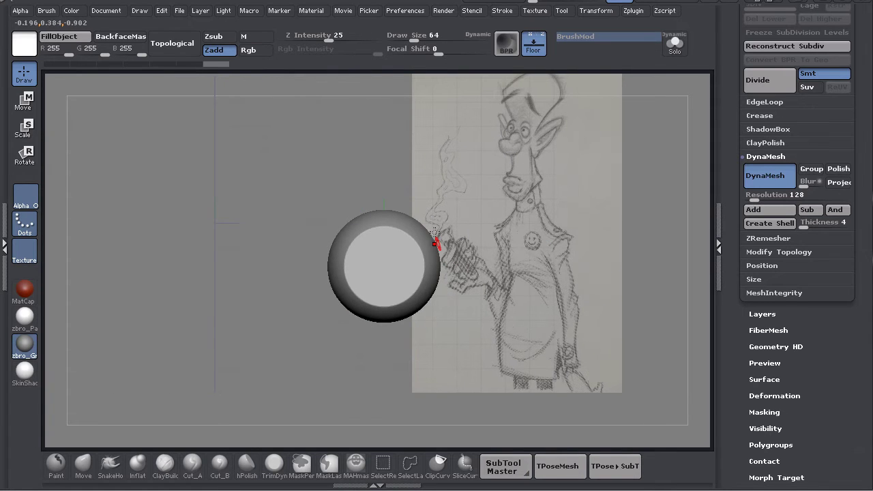
{"action": "key", "text": "ctrl+shift"}
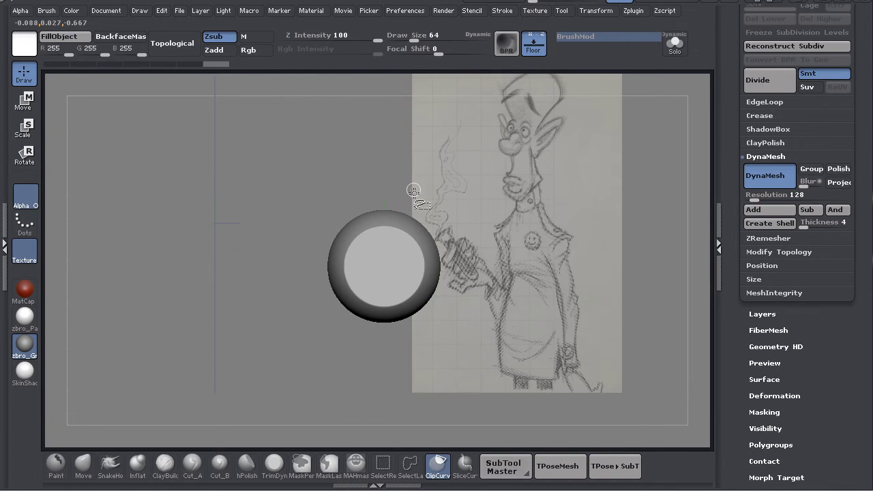
{"action": "mouse_move", "coordinate": [419, 195]}
{"action": "left_mouse_down", "text": "ctrl+shift"}
{"action": "mouse_move", "coordinate": [420, 362]}
{"action": "mouse_move", "coordinate": [410, 360]}
{"action": "mouse_move", "coordinate": [419, 359]}
{"action": "left_mouse_up", "text": "ctrl+shift"}
{"action": "mouse_move", "coordinate": [483, 299]}
{"action": "left_mouse_down"}
{"action": "mouse_move", "coordinate": [375, 304]}
{"action": "mouse_move", "coordinate": [485, 303]}
{"action": "mouse_move", "coordinate": [490, 310]}
{"action": "left_mouse_up"}
Clip the form's opposite edge in side view with a slanted ClipCurve cut so it tapers toward the bottom.
{"action": "key", "text": "ctrl+shift"}
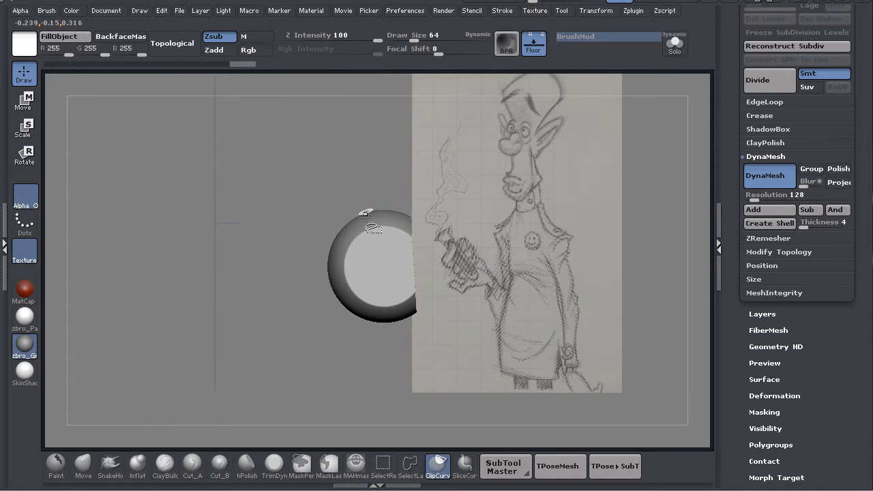
{"action": "left_click_drag", "start_coordinate": [341, 203], "coordinate": [352, 276], "text": "ctrl+shift"}
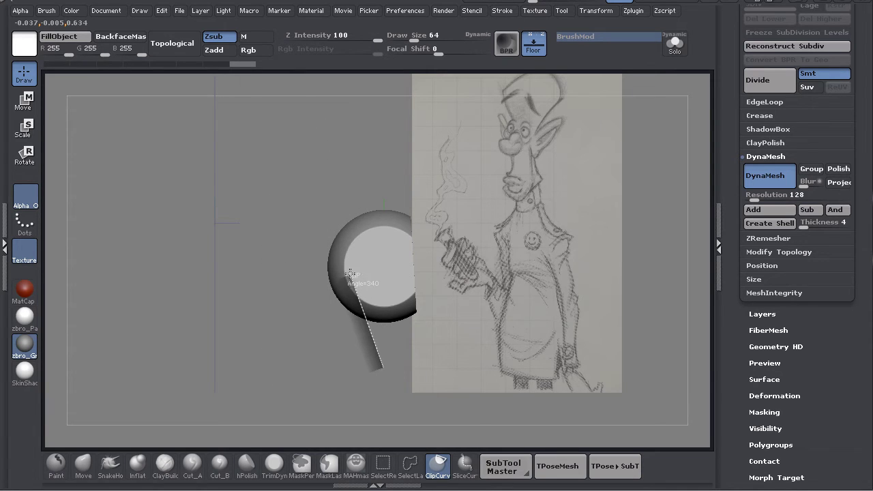
{"action": "mouse_move", "coordinate": [327, 203]}
{"action": "left_mouse_down", "text": "ctrl+shift"}
{"action": "mouse_move", "coordinate": [293, 211]}
{"action": "mouse_move", "coordinate": [341, 152]}
{"action": "mouse_move", "coordinate": [333, 148]}
{"action": "mouse_move", "coordinate": [269, 260]}
{"action": "mouse_move", "coordinate": [362, 188]}
{"action": "mouse_move", "coordinate": [310, 196]}
{"action": "mouse_move", "coordinate": [297, 184]}
{"action": "mouse_move", "coordinate": [335, 160]}
{"action": "left_mouse_up", "text": "ctrl+shift"}
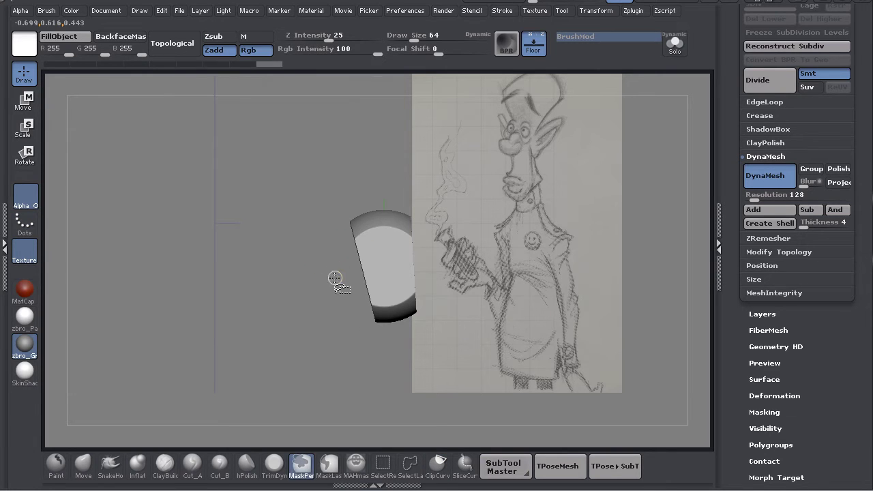
Bevel the block's upper back edge in side view and taper its sides toward the bottom in front view with slanted ClipCurve cuts.
{"action": "left_click_drag", "start_coordinate": [339, 280], "coordinate": [386, 170], "text": "ctrl+shift"}
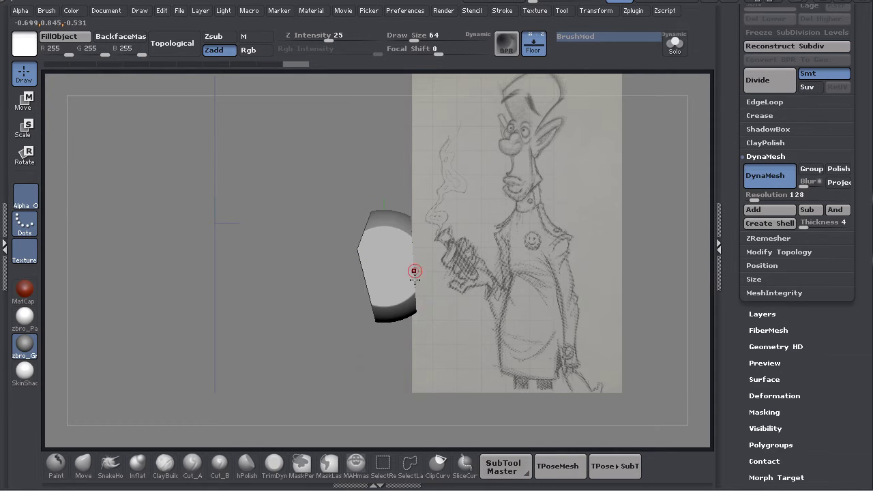
{"action": "mouse_move", "coordinate": [429, 136]}
{"action": "left_mouse_down"}
{"action": "mouse_move", "coordinate": [450, 187]}
{"action": "mouse_move", "coordinate": [413, 203]}
{"action": "mouse_move", "coordinate": [355, 325]}
{"action": "left_mouse_up"}
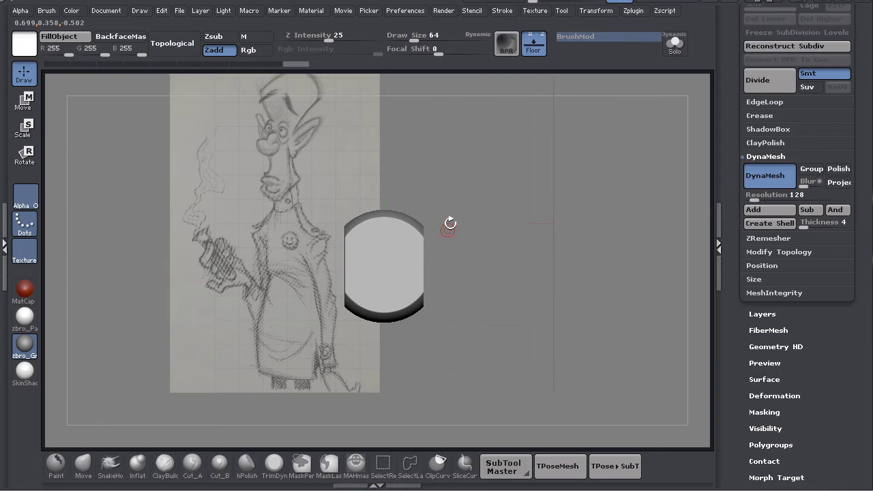
{"action": "mouse_move", "coordinate": [458, 188]}
{"action": "left_mouse_down", "text": "ctrl+shift"}
{"action": "mouse_move", "coordinate": [442, 349]}
{"action": "mouse_move", "coordinate": [415, 355]}
{"action": "left_mouse_up", "text": "ctrl+shift"}
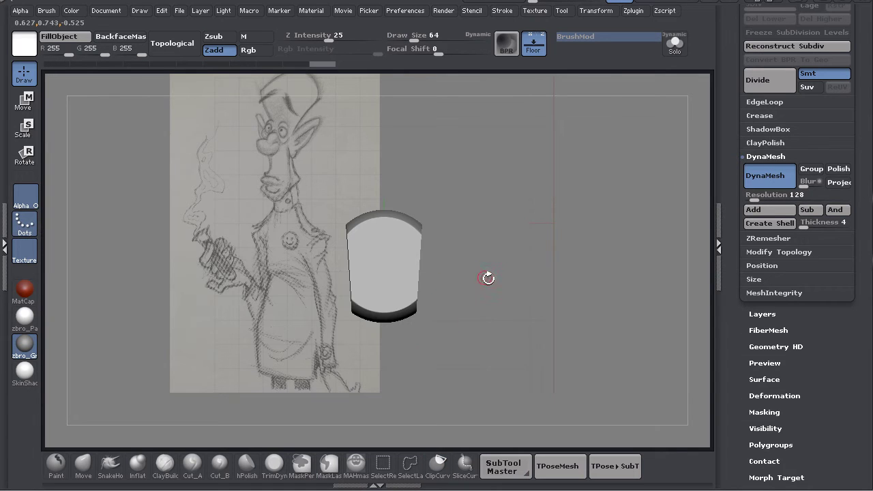
Try a DynaMesh remesh on the clipped block and undo it.
{"action": "mouse_move", "coordinate": [486, 276]}
{"action": "left_mouse_down"}
{"action": "mouse_move", "coordinate": [531, 274]}
{"action": "mouse_move", "coordinate": [503, 232]}
{"action": "left_mouse_up"}
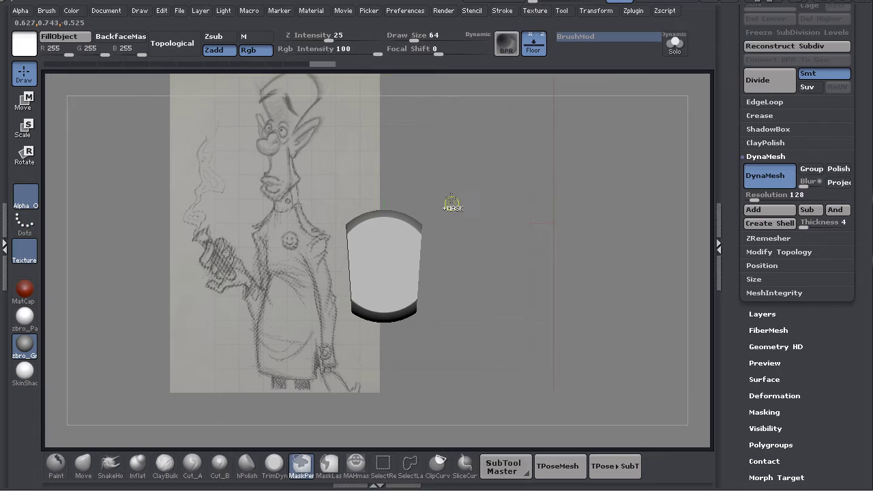
{"action": "left_click_drag", "start_coordinate": [449, 191], "coordinate": [472, 228], "text": "ctrl"}
{"action": "left_click_drag", "start_coordinate": [485, 263], "coordinate": [486, 226]}
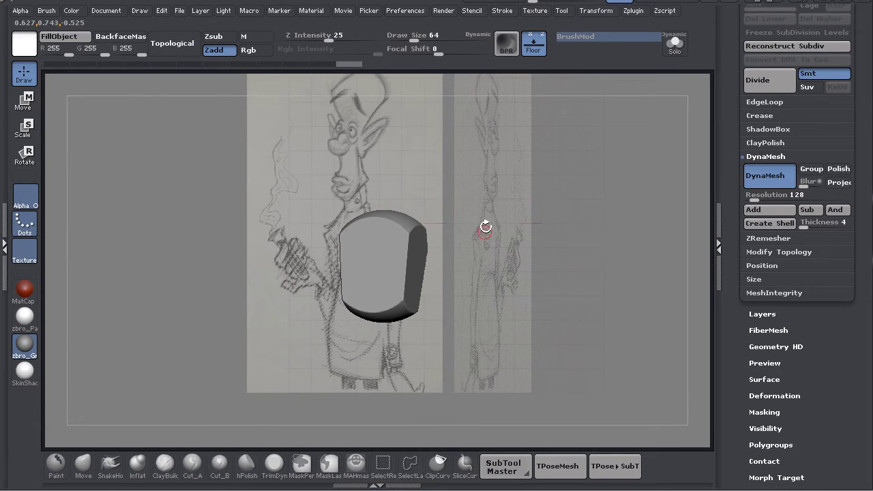
{"action": "left_click_drag", "start_coordinate": [482, 195], "coordinate": [502, 246], "text": "alt"}
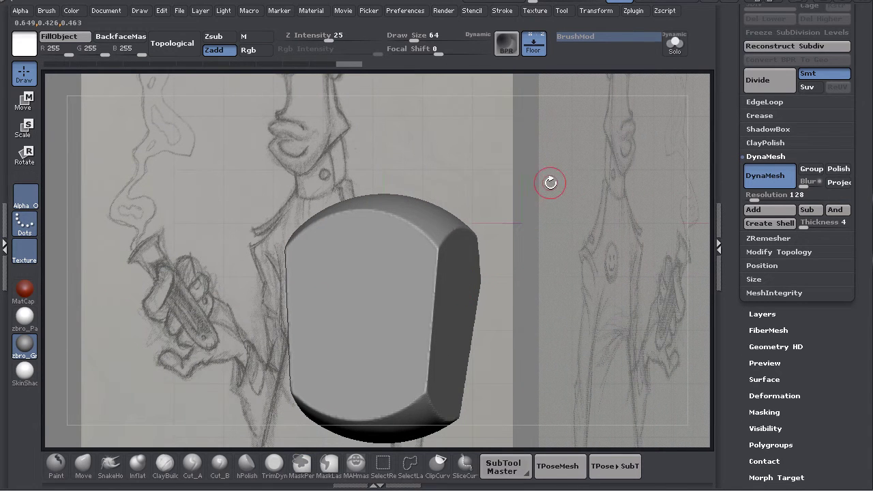
{"action": "key", "text": "ctrl+z"}
Show the block's wireframe, try the DynaMesh remesh again with Polish off, and undo it.
{"action": "left_click_drag", "start_coordinate": [547, 207], "coordinate": [512, 266], "text": "alt"}
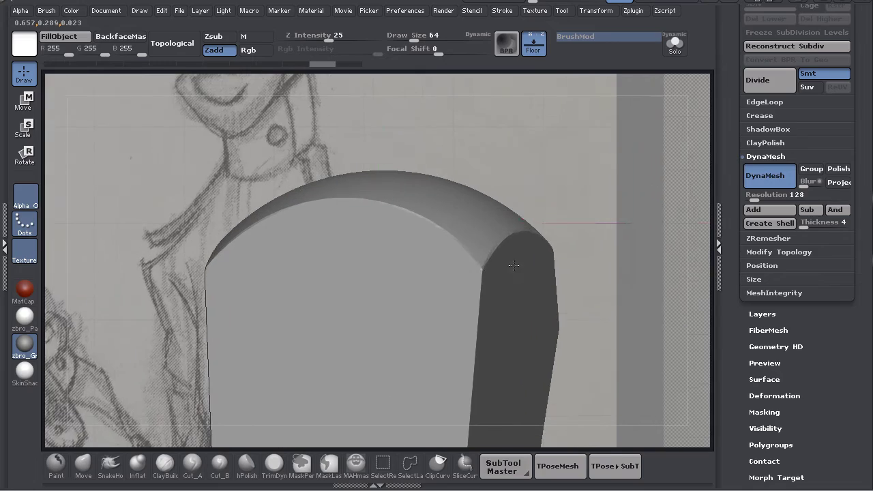
{"action": "key", "text": "shift+f"}
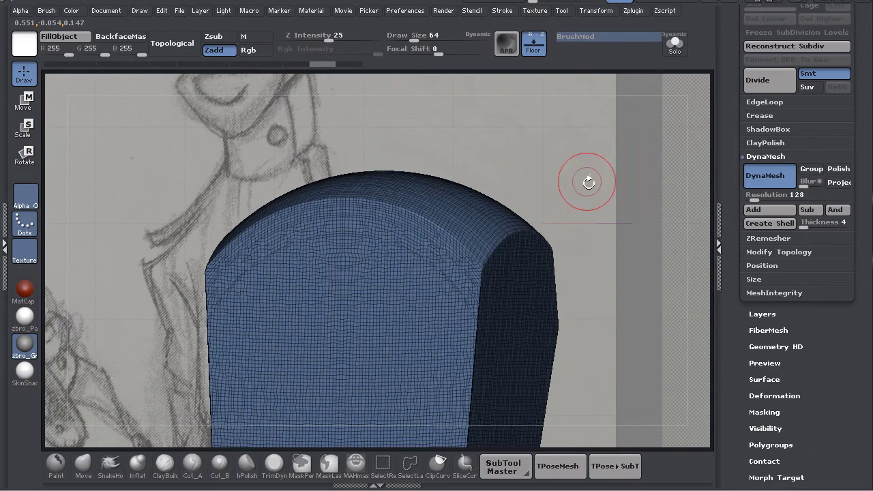
{"action": "mouse_move", "coordinate": [573, 169]}
{"action": "left_mouse_down"}
{"action": "mouse_move", "coordinate": [545, 164]}
{"action": "mouse_move", "coordinate": [640, 181]}
{"action": "left_mouse_up"}
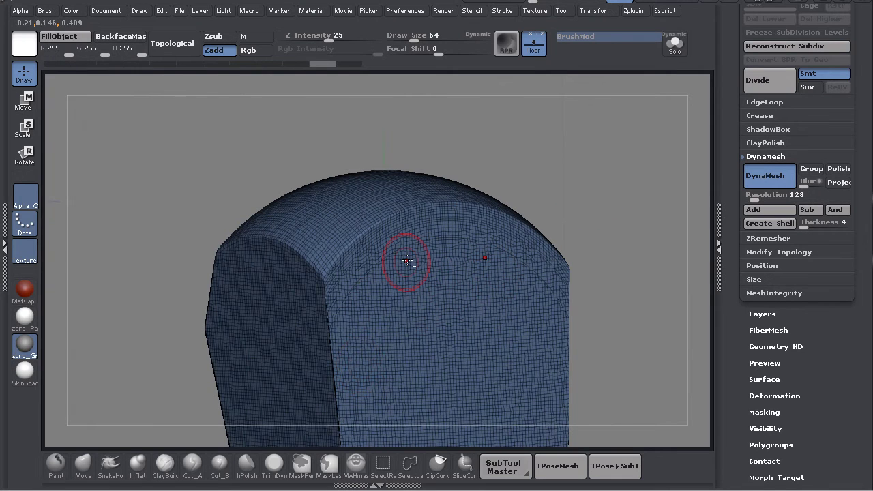
{"action": "right_click_drag", "start_coordinate": [407, 261], "coordinate": [422, 176], "text": "alt"}
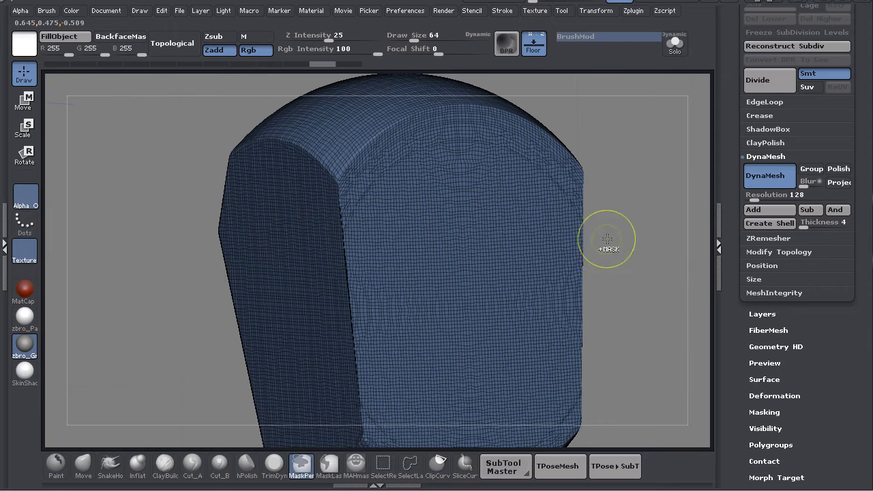
{"action": "left_click_drag", "start_coordinate": [606, 241], "coordinate": [604, 277], "text": "ctrl"}
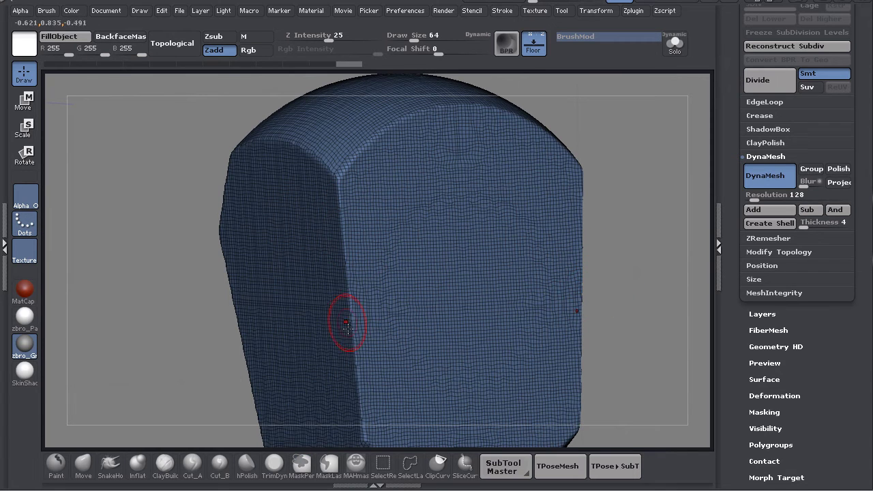
{"action": "key", "text": "ctrl"}
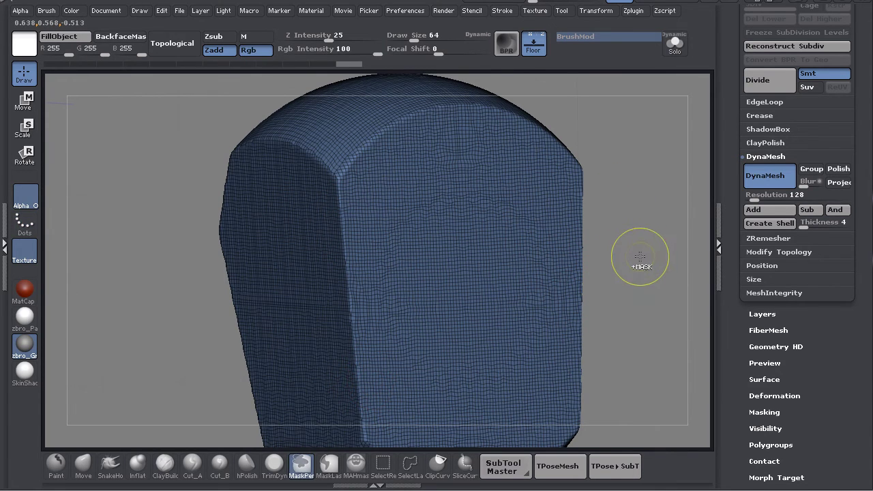
{"action": "key", "text": "ctrl+z"}
Enable the DynaMesh Polish option, set Blur to 0, and remesh the clipped block.
{"action": "left_click", "coordinate": [838, 168]}
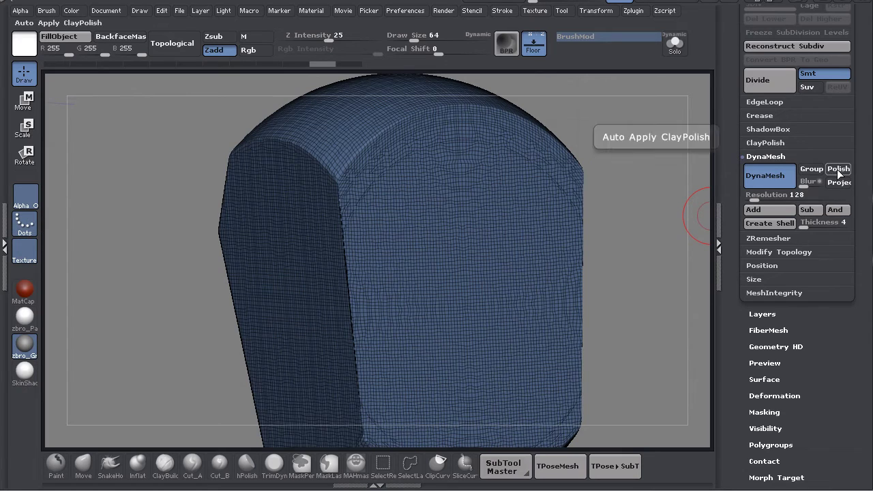
{"action": "left_click_drag", "start_coordinate": [804, 183], "coordinate": [771, 191]}
{"action": "key", "text": "ctrl+shift+z"}
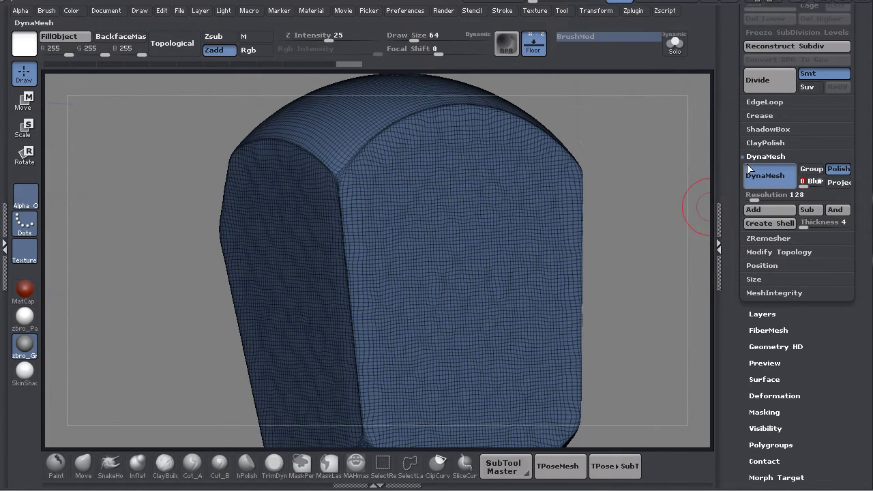
Examine the polished block's edges and surface with the wireframe on and off, leaving the wireframe hidden.
{"action": "left_click_drag", "start_coordinate": [641, 236], "coordinate": [620, 221]}
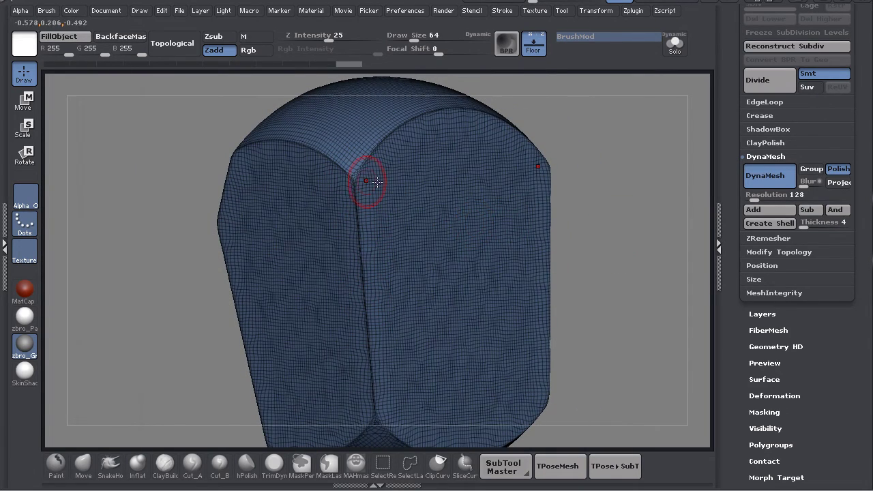
{"action": "mouse_move", "coordinate": [616, 218]}
{"action": "left_mouse_down"}
{"action": "mouse_move", "coordinate": [614, 207]}
{"action": "mouse_move", "coordinate": [592, 217]}
{"action": "mouse_move", "coordinate": [634, 226]}
{"action": "left_mouse_up"}
{"action": "key", "text": "shift+f"}
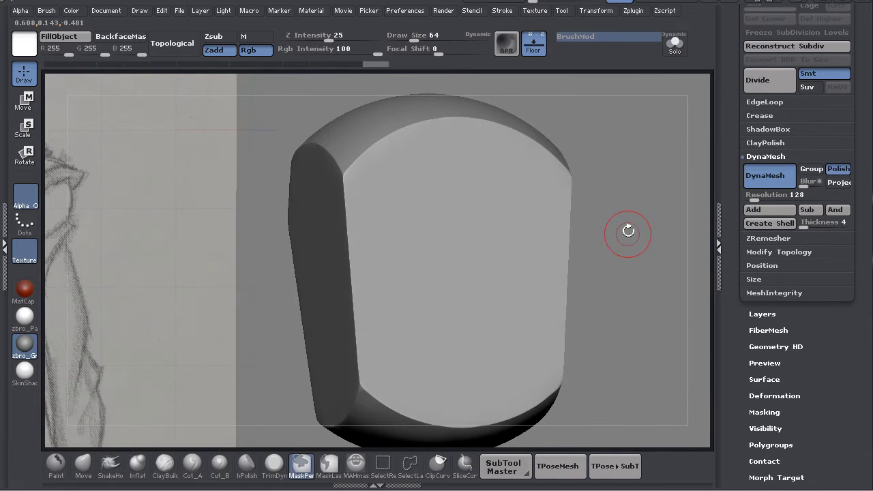
{"action": "key", "text": "shift+f"}
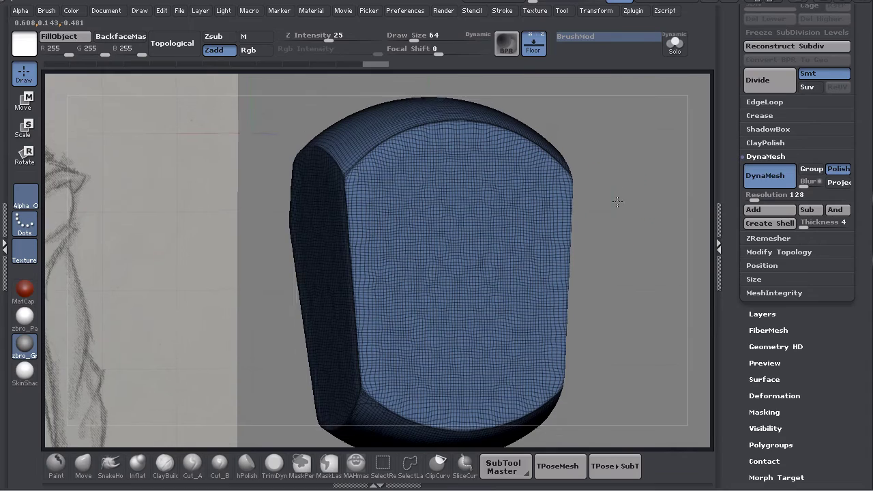
{"action": "mouse_move", "coordinate": [617, 202]}
{"action": "left_mouse_down"}
{"action": "mouse_move", "coordinate": [606, 179]}
{"action": "mouse_move", "coordinate": [624, 249]}
{"action": "mouse_move", "coordinate": [612, 210]}
{"action": "mouse_move", "coordinate": [579, 275]}
{"action": "mouse_move", "coordinate": [547, 256]}
{"action": "mouse_move", "coordinate": [547, 284]}
{"action": "mouse_move", "coordinate": [448, 294]}
{"action": "mouse_move", "coordinate": [512, 292]}
{"action": "left_mouse_up"}
{"action": "key", "text": "shift+f"}
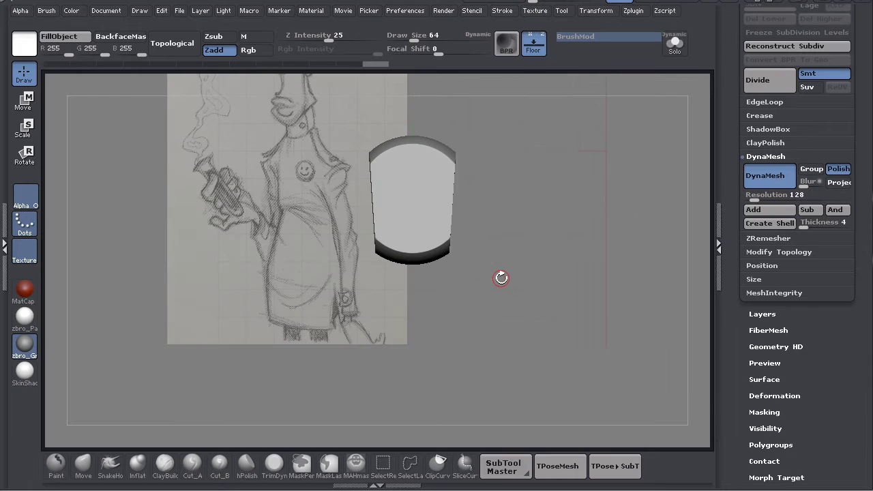
Choose the InsertCube brush and insert a cube about as wide as the torso block at the center of its underside.
{"action": "left_click_drag", "start_coordinate": [528, 212], "coordinate": [517, 283], "text": "alt"}
{"action": "left_click_drag", "start_coordinate": [496, 212], "coordinate": [504, 184], "text": "alt"}
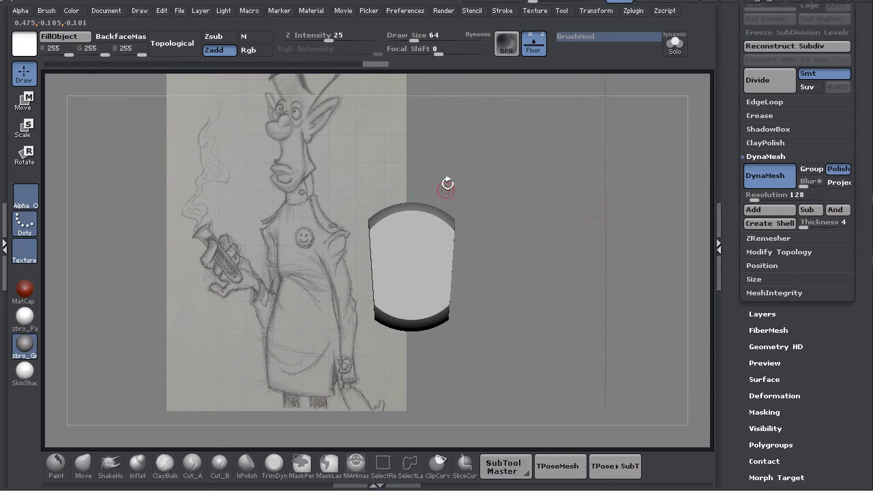
{"action": "left_click_drag", "start_coordinate": [511, 271], "coordinate": [493, 259], "text": "alt"}
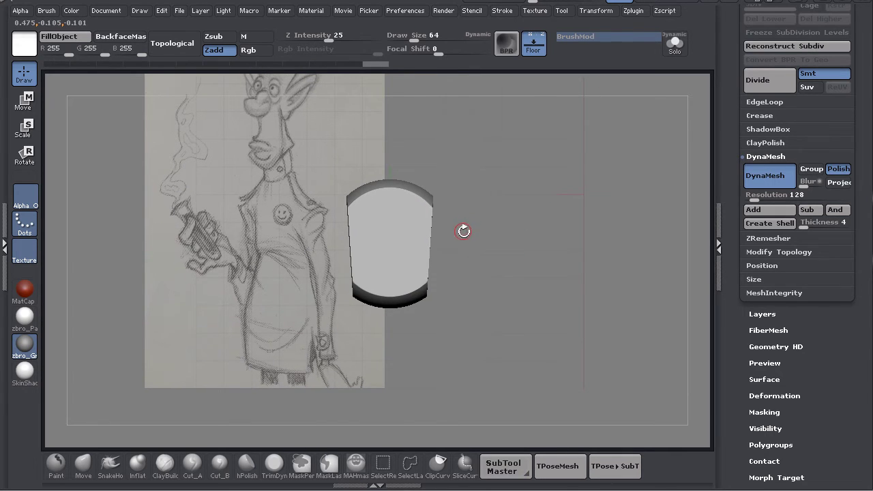
{"action": "key", "text": "b"}
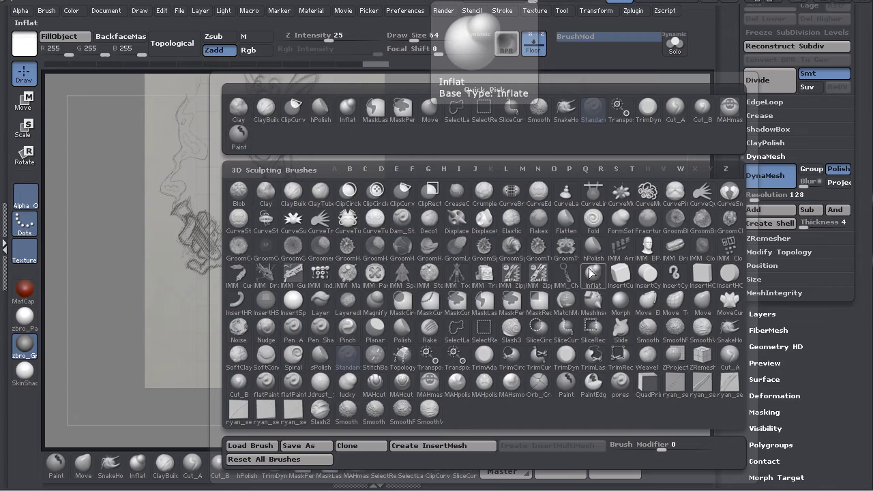
{"action": "key", "text": "i"}
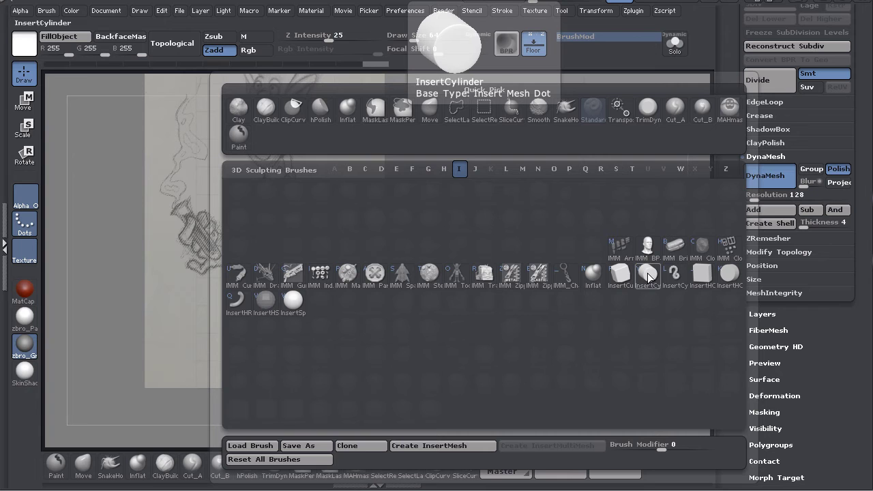
{"action": "left_click", "coordinate": [619, 274]}
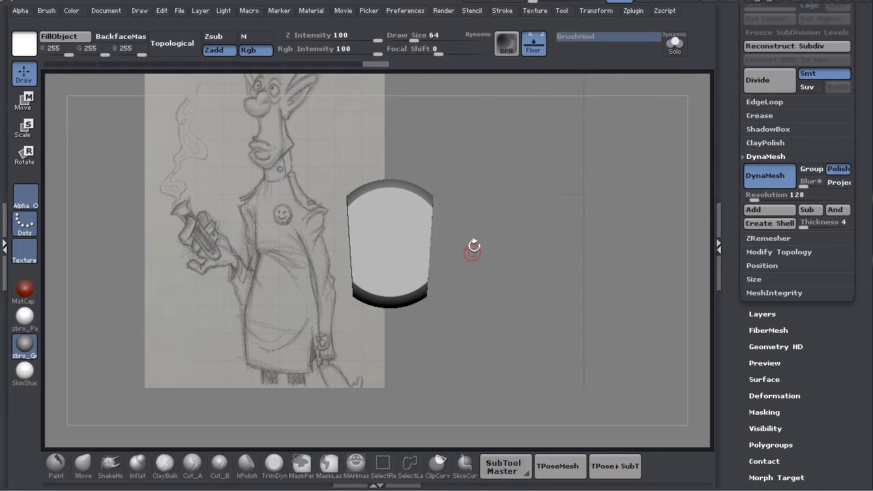
{"action": "mouse_move", "coordinate": [474, 246]}
{"action": "left_mouse_down"}
{"action": "mouse_move", "coordinate": [502, 229]}
{"action": "mouse_move", "coordinate": [507, 181]}
{"action": "left_mouse_up"}
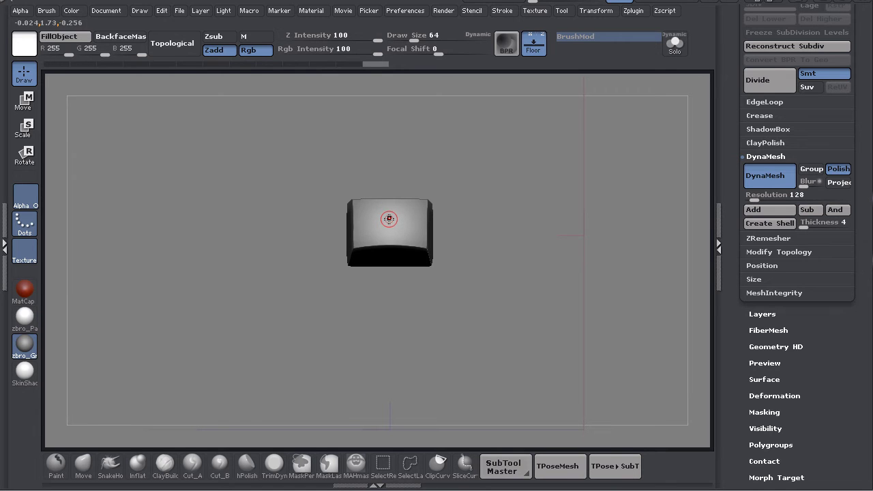
{"action": "left_click_drag", "start_coordinate": [391, 219], "coordinate": [434, 225]}
In side view, draw a transpose line about 2.37 units long from the cube's center and rotate the tilted cube upright.
{"action": "left_click_drag", "start_coordinate": [533, 177], "coordinate": [546, 197]}
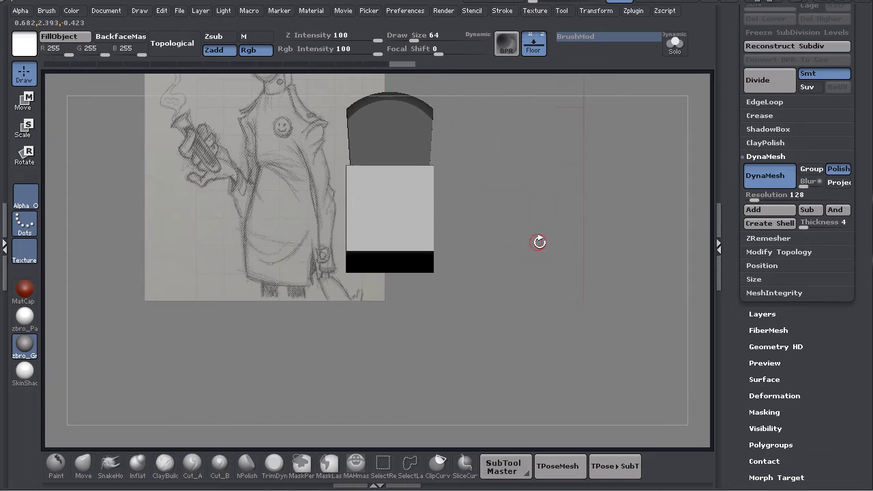
{"action": "mouse_move", "coordinate": [539, 242]}
{"action": "left_mouse_down"}
{"action": "mouse_move", "coordinate": [490, 239]}
{"action": "mouse_move", "coordinate": [525, 222]}
{"action": "mouse_move", "coordinate": [518, 225]}
{"action": "mouse_move", "coordinate": [552, 249]}
{"action": "left_mouse_up"}
{"action": "left_click_drag", "start_coordinate": [538, 209], "coordinate": [573, 235]}
{"action": "mouse_move", "coordinate": [520, 215]}
{"action": "left_mouse_down"}
{"action": "mouse_move", "coordinate": [546, 202]}
{"action": "mouse_move", "coordinate": [539, 241]}
{"action": "mouse_move", "coordinate": [573, 218]}
{"action": "left_mouse_up"}
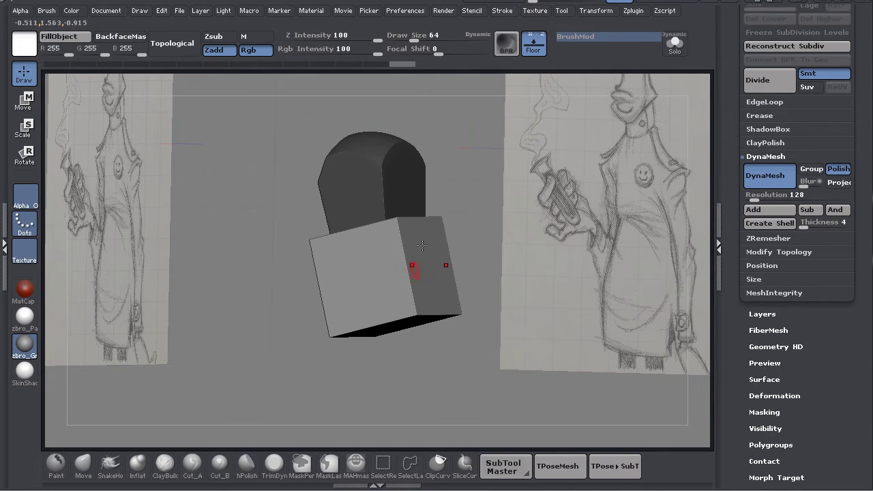
{"action": "left_click_drag", "start_coordinate": [519, 203], "coordinate": [548, 212]}
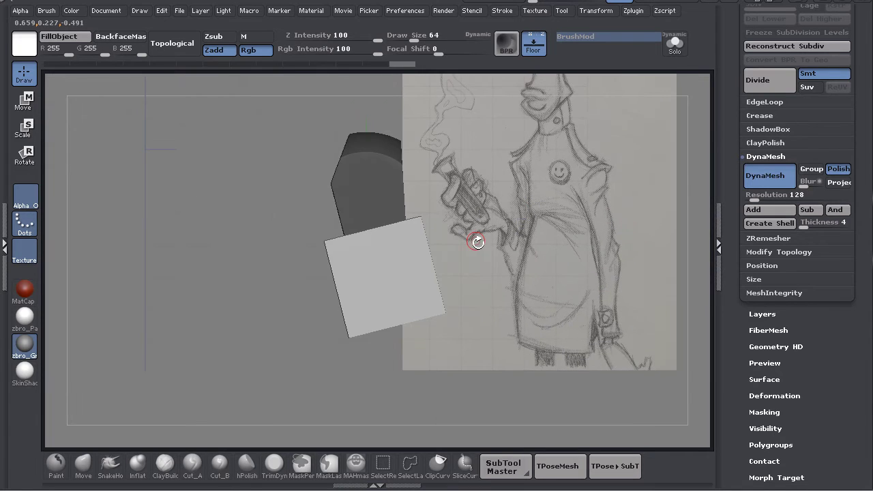
{"action": "key", "text": "r"}
{"action": "left_click_drag", "start_coordinate": [471, 269], "coordinate": [455, 194], "text": "alt"}
{"action": "left_click_drag", "start_coordinate": [479, 245], "coordinate": [469, 225], "text": "alt"}
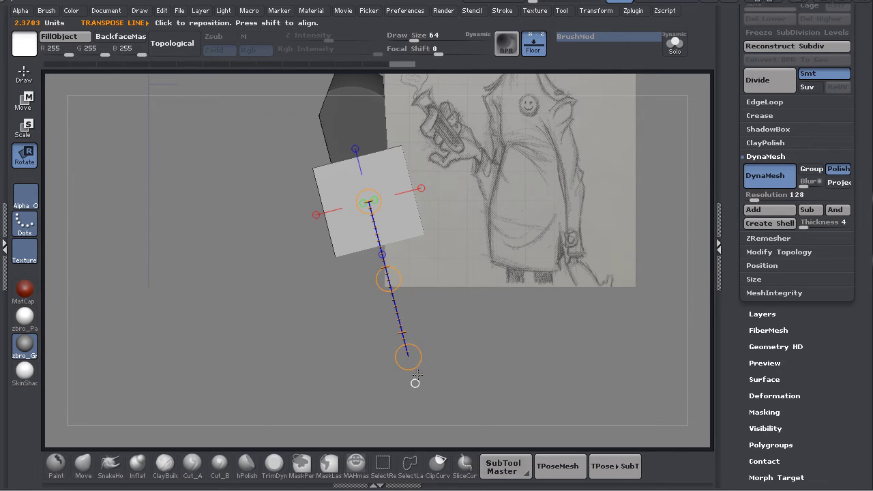
{"action": "left_click_drag", "start_coordinate": [407, 356], "coordinate": [367, 365]}
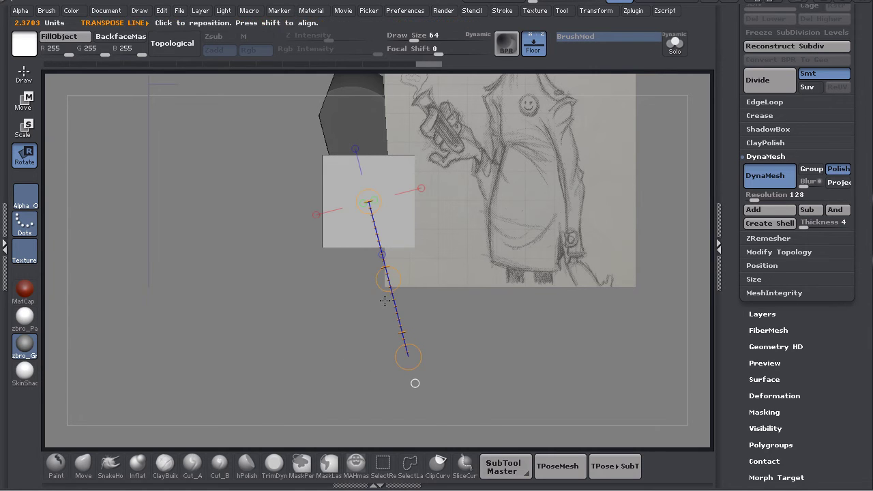
Move the cube slightly downward and narrow its depth in side view using a horizontal transpose line about 1.64 units long.
{"action": "key", "text": "w"}
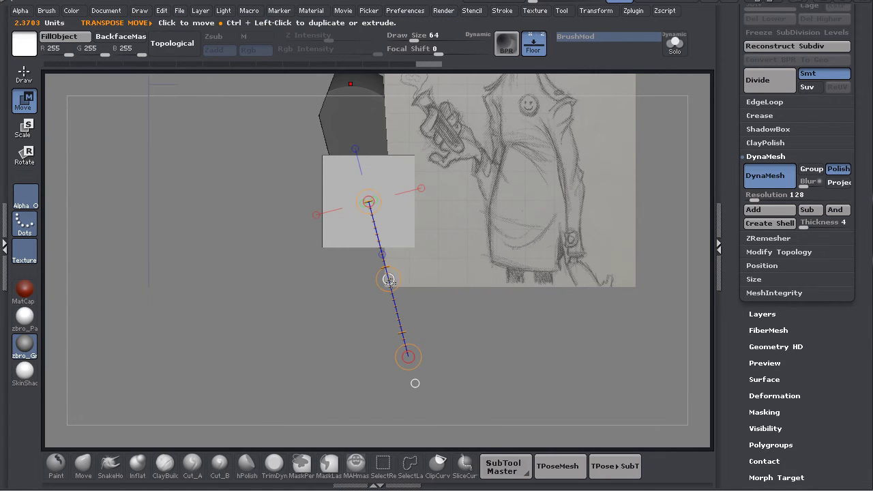
{"action": "mouse_move", "coordinate": [394, 284]}
{"action": "left_mouse_down"}
{"action": "mouse_move", "coordinate": [392, 330]}
{"action": "mouse_move", "coordinate": [387, 293]}
{"action": "left_mouse_up"}
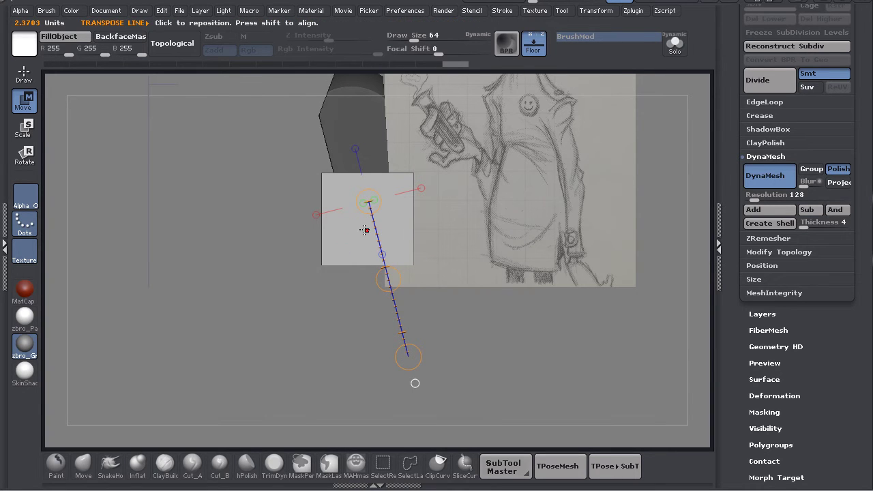
{"action": "left_click_drag", "start_coordinate": [364, 230], "coordinate": [505, 231]}
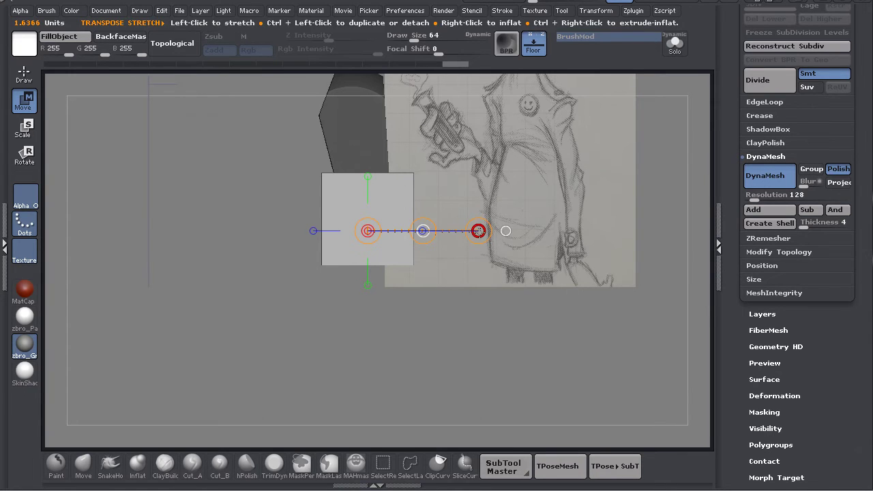
{"action": "left_click_drag", "start_coordinate": [479, 230], "coordinate": [440, 238]}
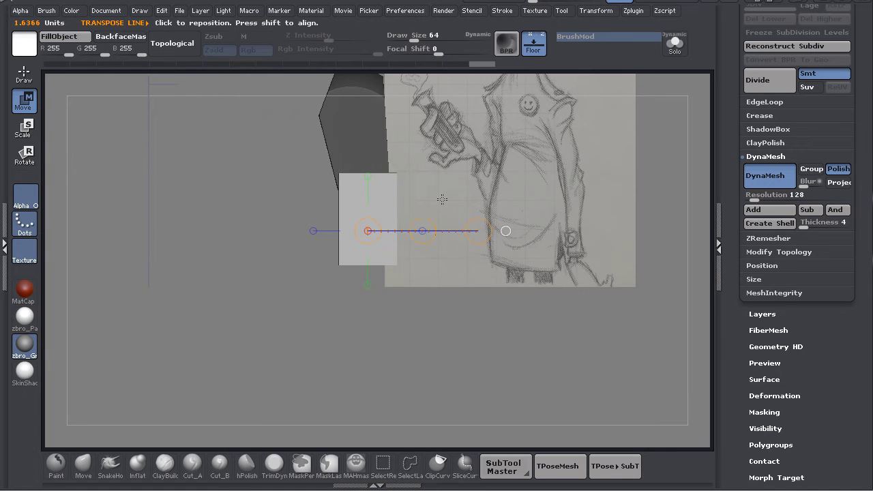
{"action": "left_click_drag", "start_coordinate": [459, 183], "coordinate": [413, 188]}
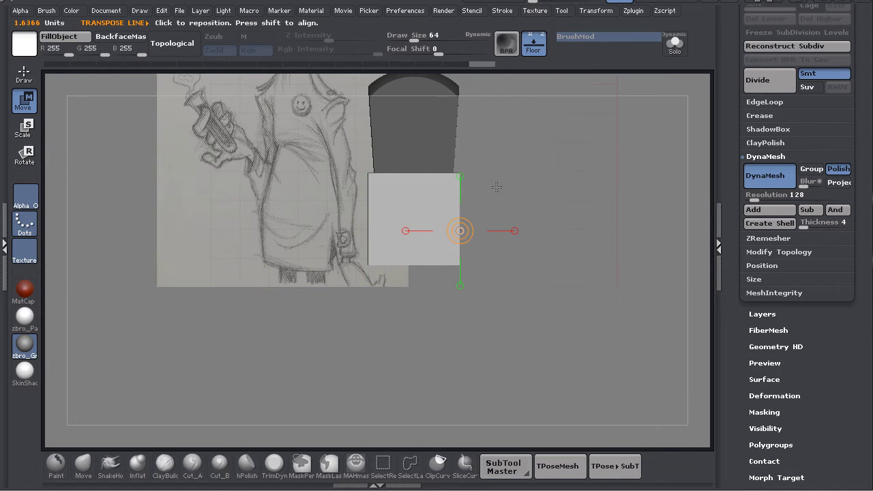
{"action": "left_click_drag", "start_coordinate": [497, 187], "coordinate": [461, 185]}
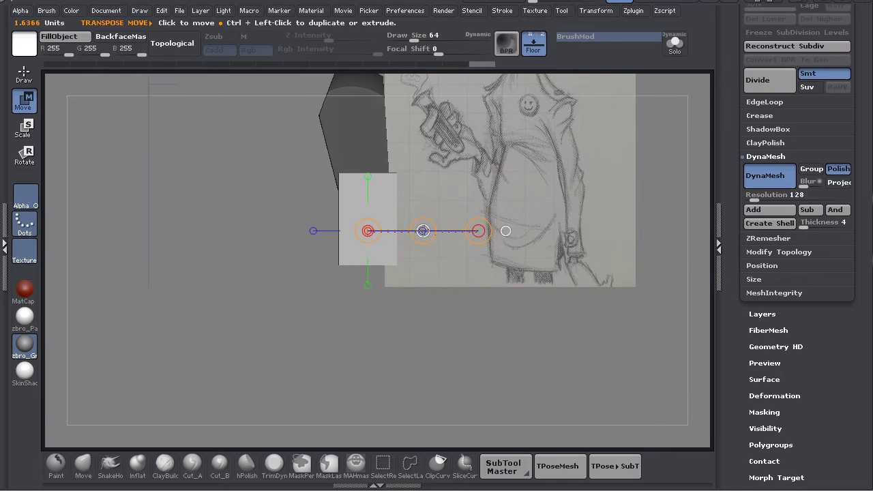
In front view, narrow the cube's width slightly using a horizontal transpose line about 1.10 units long from near its center.
{"action": "mouse_move", "coordinate": [420, 232]}
{"action": "left_mouse_down"}
{"action": "mouse_move", "coordinate": [419, 259]}
{"action": "mouse_move", "coordinate": [418, 232]}
{"action": "left_mouse_up"}
{"action": "left_click_drag", "start_coordinate": [459, 199], "coordinate": [429, 196]}
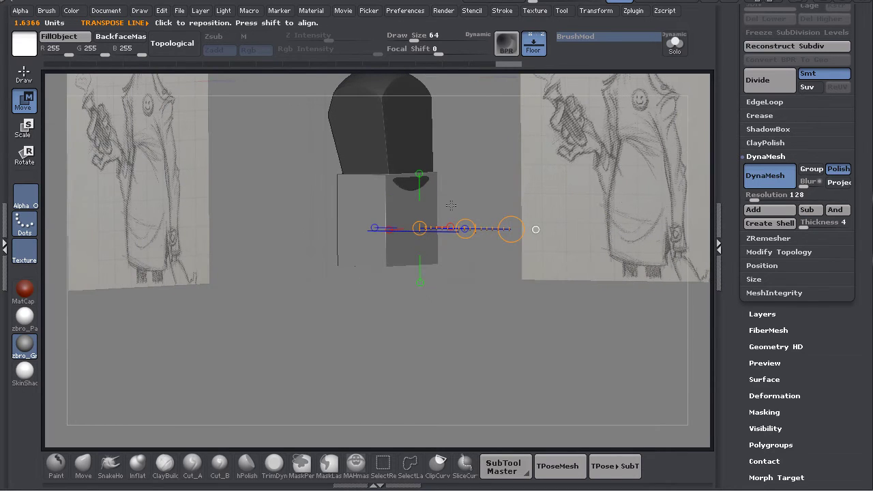
{"action": "left_click_drag", "start_coordinate": [501, 191], "coordinate": [401, 204]}
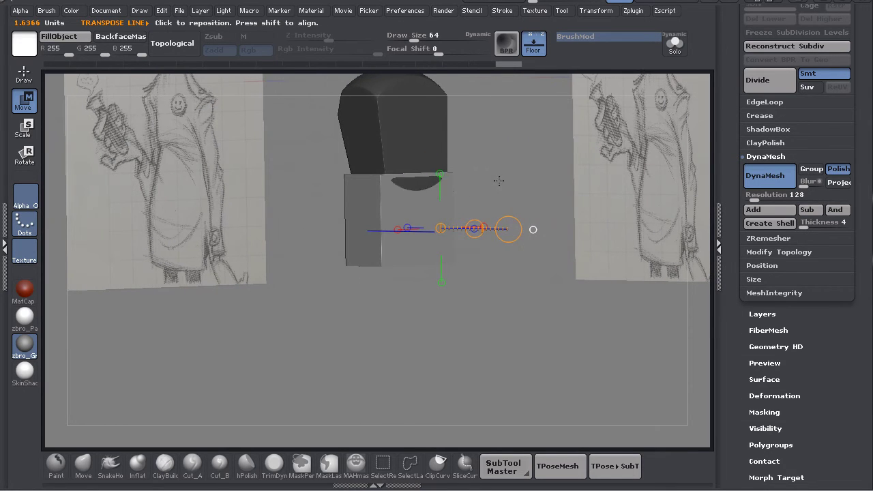
{"action": "left_click_drag", "start_coordinate": [498, 180], "coordinate": [477, 181], "text": "shift"}
{"action": "left_click_drag", "start_coordinate": [437, 209], "coordinate": [511, 209], "text": "shift"}
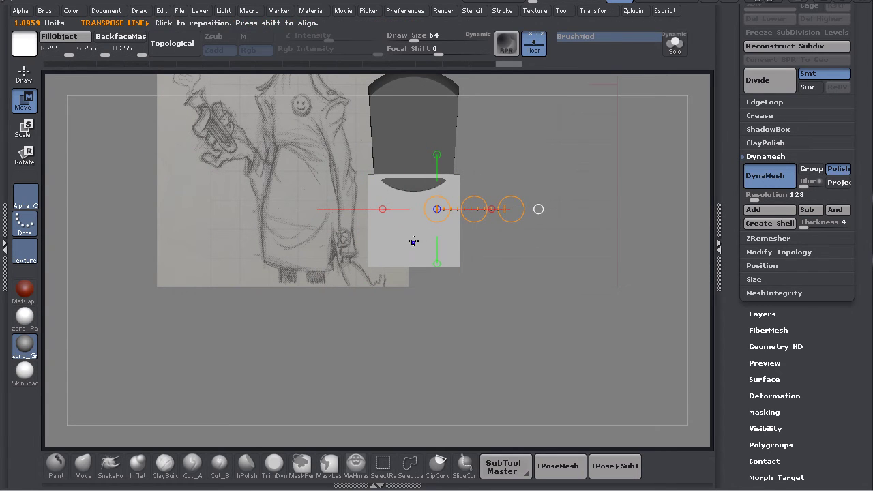
{"action": "left_click_drag", "start_coordinate": [510, 209], "coordinate": [497, 209]}
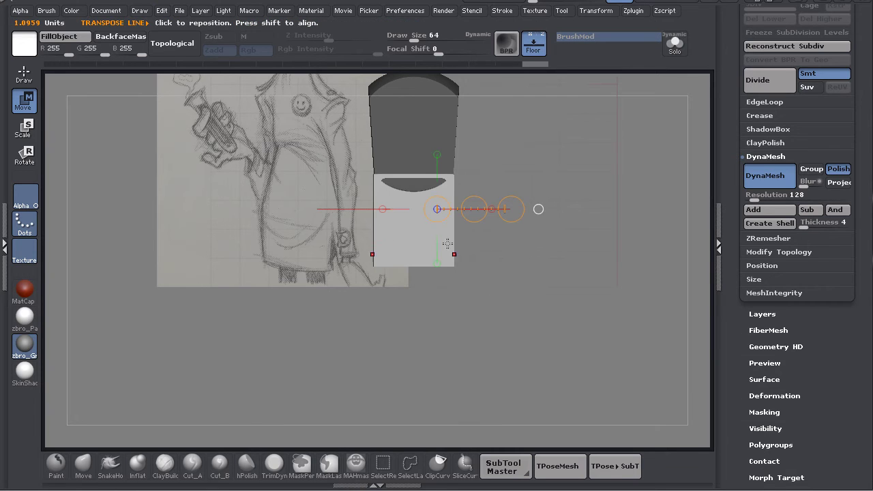
Mask the torso block and the upper half of the cube, and blur the mask into a gradual falloff.
{"action": "mouse_move", "coordinate": [318, 136]}
{"action": "left_mouse_down", "text": "ctrl"}
{"action": "mouse_move", "coordinate": [434, 237]}
{"action": "mouse_move", "coordinate": [512, 221]}
{"action": "left_mouse_up", "text": "ctrl"}
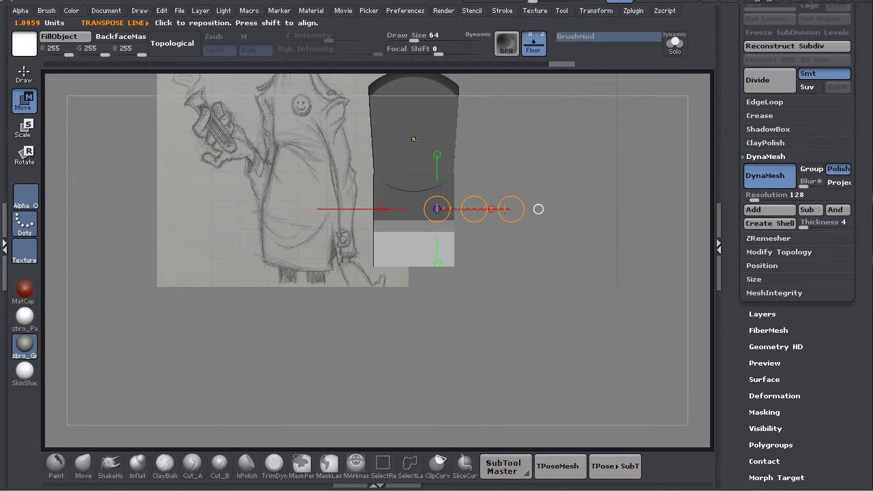
{"action": "left_click_drag", "start_coordinate": [400, 128], "coordinate": [428, 197]}
{"action": "key", "text": "ctrl+z"}
{"action": "left_click", "coordinate": [388, 205], "text": "ctrl"}
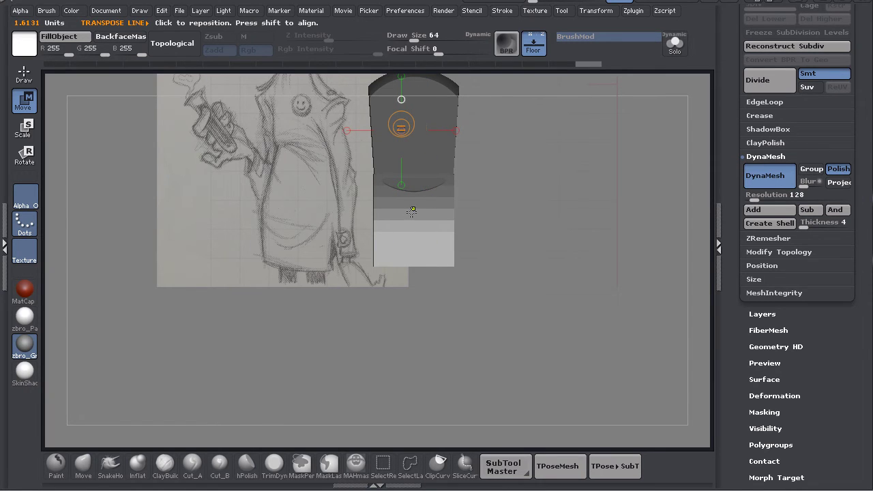
{"action": "mouse_move", "coordinate": [412, 211]}
{"action": "left_mouse_down", "text": "ctrl"}
{"action": "mouse_move", "coordinate": [411, 223]}
{"action": "mouse_move", "coordinate": [399, 220]}
{"action": "left_mouse_up", "text": "ctrl"}
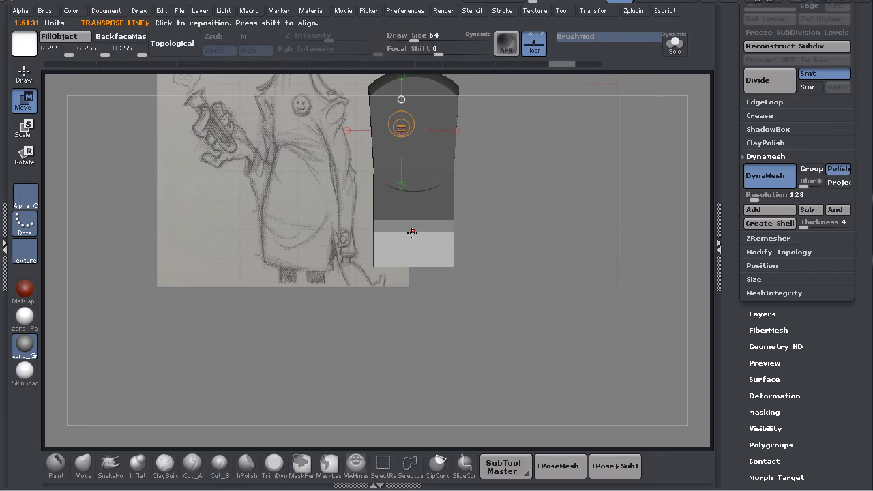
{"action": "left_click", "coordinate": [448, 196], "text": "ctrl"}
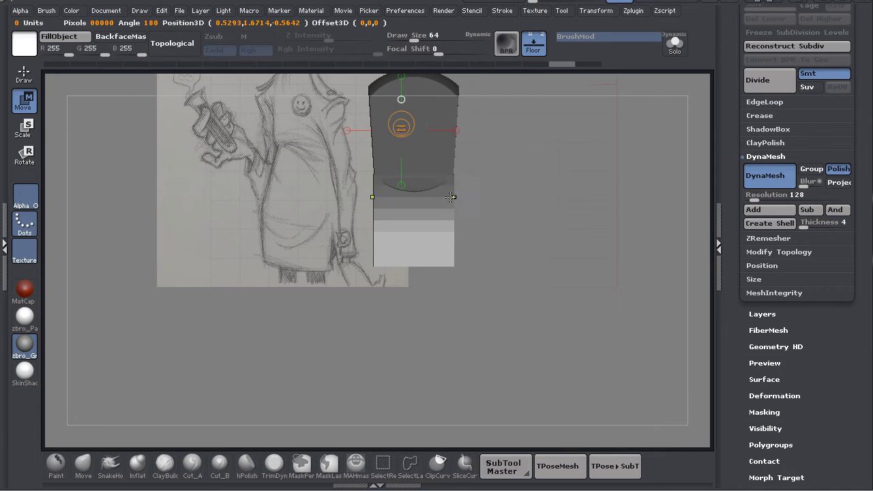
Flare the cube's unmasked lower end wider using a vertical transpose line about 2.25 units long from the cube's upper edge.
{"action": "mouse_move", "coordinate": [549, 192]}
{"action": "left_mouse_down"}
{"action": "mouse_move", "coordinate": [535, 203]}
{"action": "mouse_move", "coordinate": [554, 198]}
{"action": "left_mouse_up"}
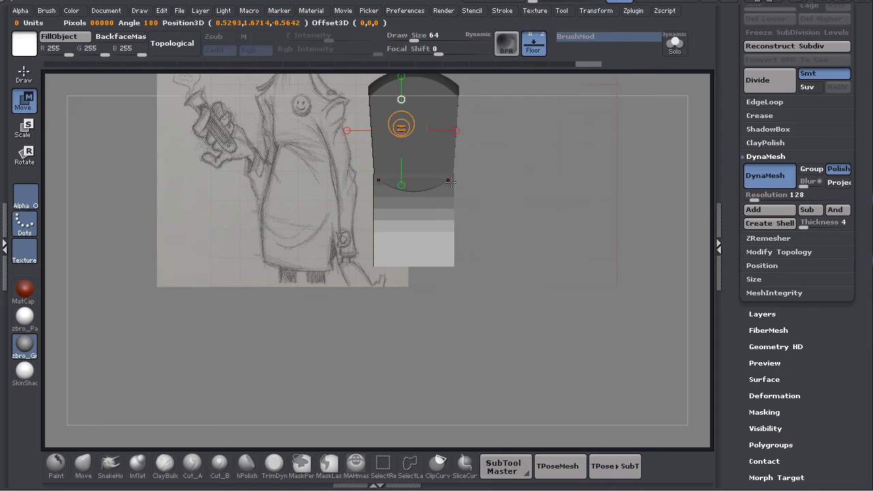
{"action": "left_click_drag", "start_coordinate": [451, 181], "coordinate": [465, 330]}
{"action": "key", "text": "r"}
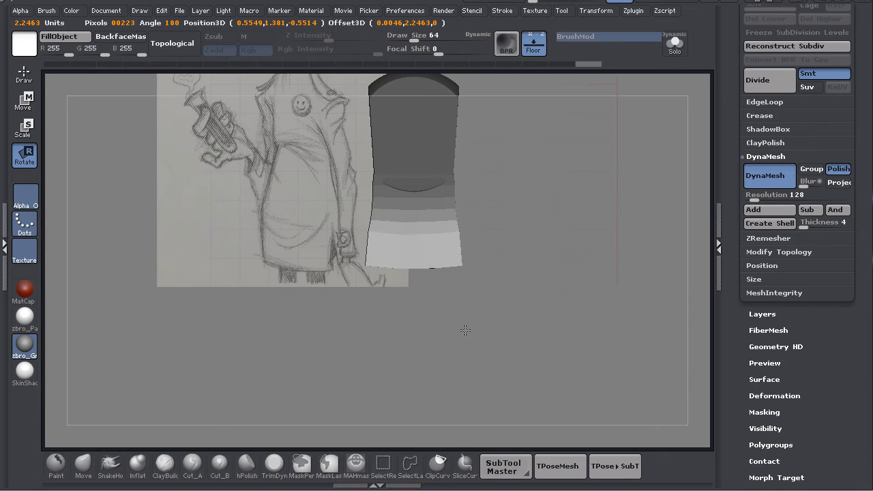
In side view, mask the cube's side away from the sketch, blur the mask, and rotate the lower end slightly toward the sketch.
{"action": "left_click_drag", "start_coordinate": [532, 271], "coordinate": [467, 283]}
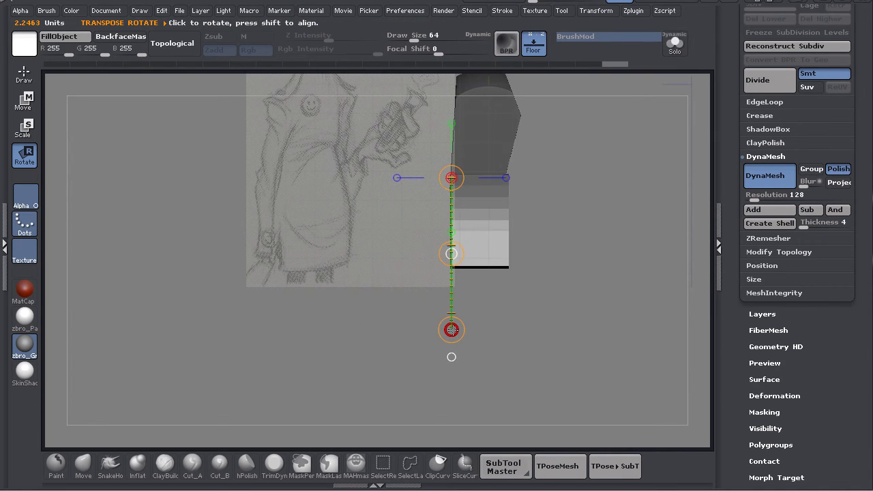
{"action": "left_click_drag", "start_coordinate": [451, 330], "coordinate": [444, 331]}
{"action": "key", "text": "ctrl+z"}
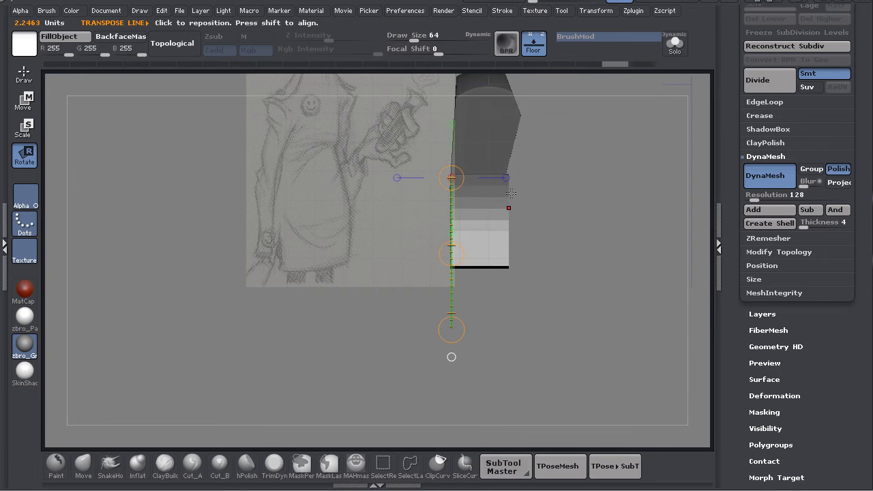
{"action": "left_click_drag", "start_coordinate": [548, 250], "coordinate": [568, 268]}
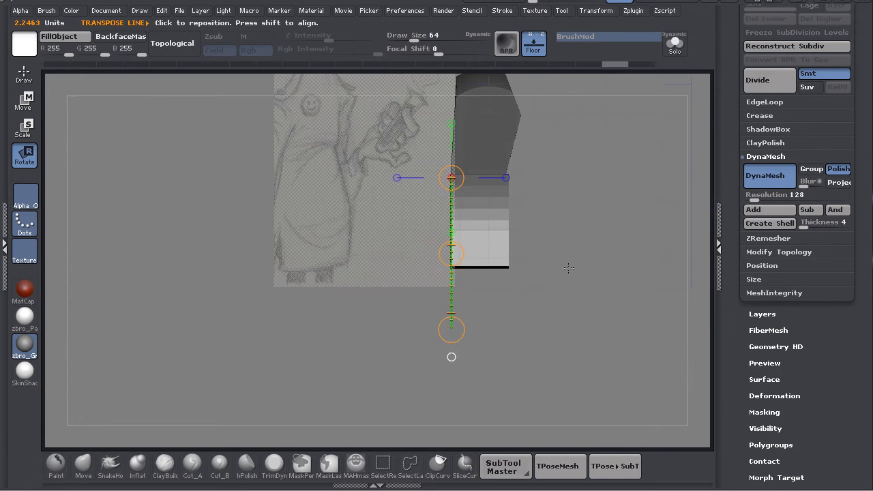
{"action": "mouse_move", "coordinate": [555, 339]}
{"action": "left_mouse_down"}
{"action": "mouse_move", "coordinate": [527, 243]}
{"action": "mouse_move", "coordinate": [501, 222]}
{"action": "left_mouse_up"}
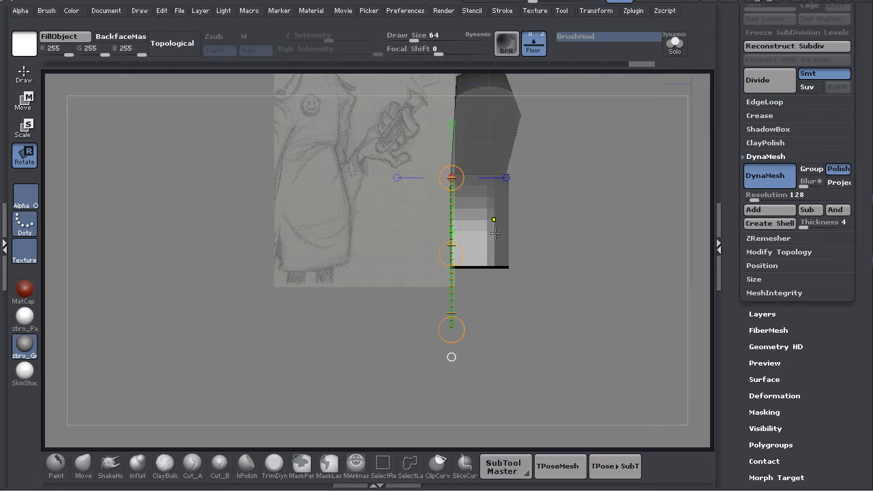
{"action": "left_click", "coordinate": [501, 229], "text": "ctrl"}
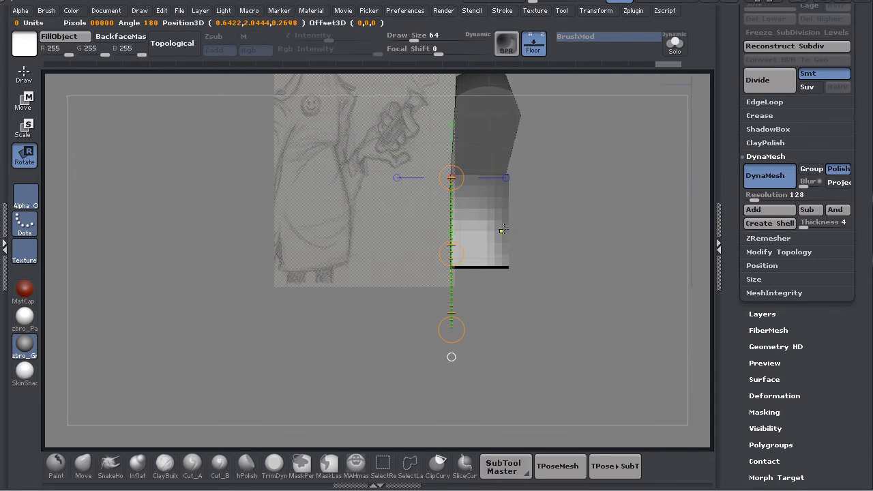
{"action": "mouse_move", "coordinate": [459, 329]}
{"action": "left_mouse_down"}
{"action": "mouse_move", "coordinate": [439, 332]}
{"action": "mouse_move", "coordinate": [450, 330]}
{"action": "left_mouse_up"}
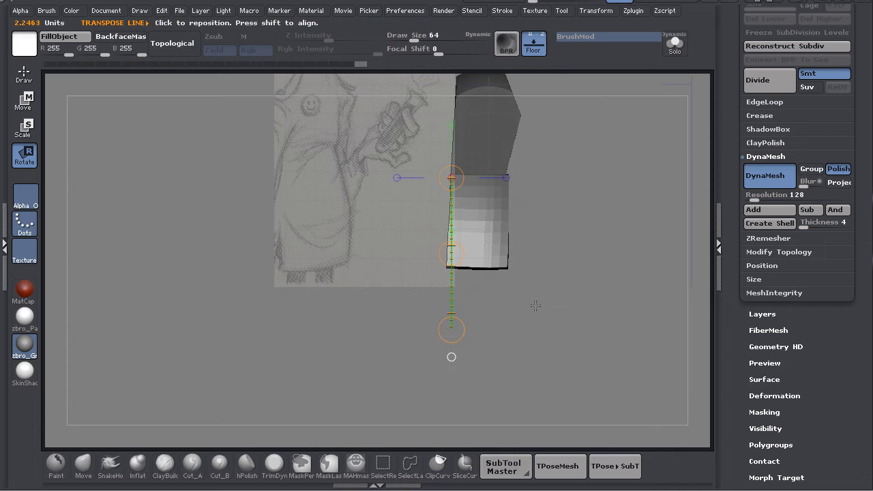
Clear the mask, remesh the torso and cube into one DynaMesh, and return to sculpting mode.
{"action": "left_click_drag", "start_coordinate": [535, 306], "coordinate": [585, 307]}
{"action": "left_click_drag", "start_coordinate": [577, 261], "coordinate": [595, 221], "text": "ctrl"}
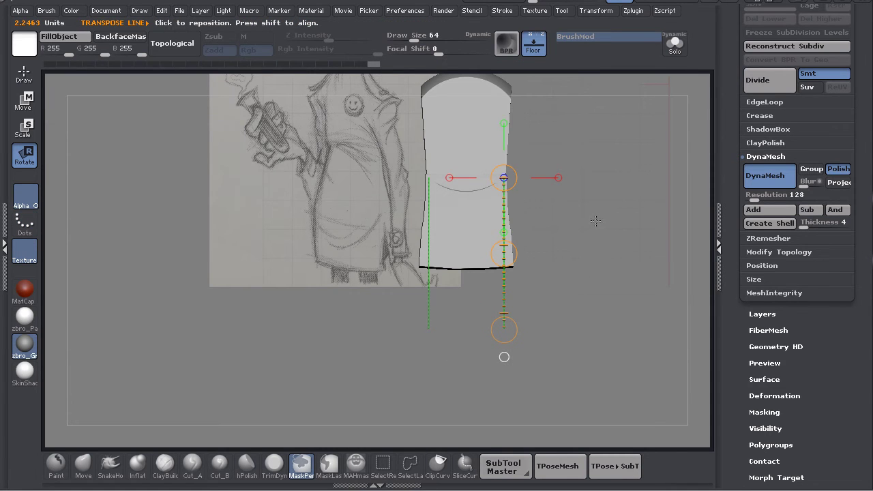
{"action": "left_click_drag", "start_coordinate": [573, 287], "coordinate": [617, 263]}
{"action": "key", "text": "q"}
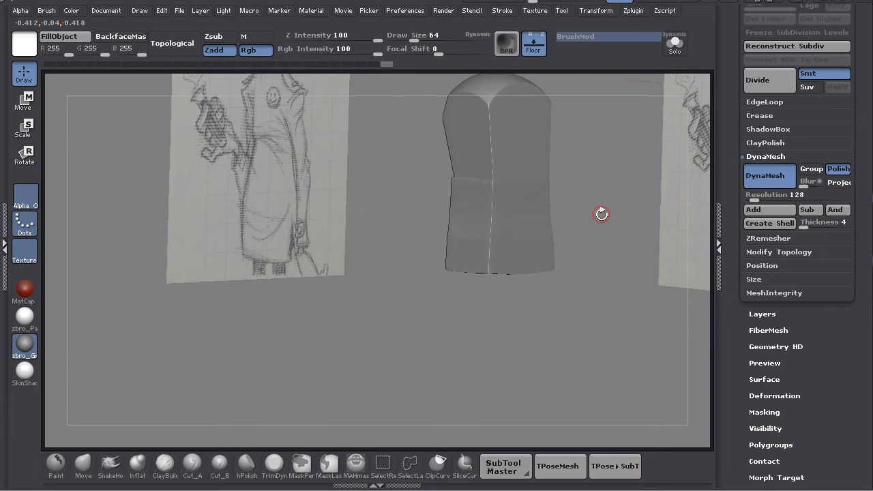
Set the draw size to 191 and smooth the seam between the torso block and the lower body.
{"action": "left_click_drag", "start_coordinate": [602, 214], "coordinate": [558, 202], "text": "alt"}
{"action": "left_click_drag", "start_coordinate": [556, 248], "coordinate": [534, 278], "text": "alt"}
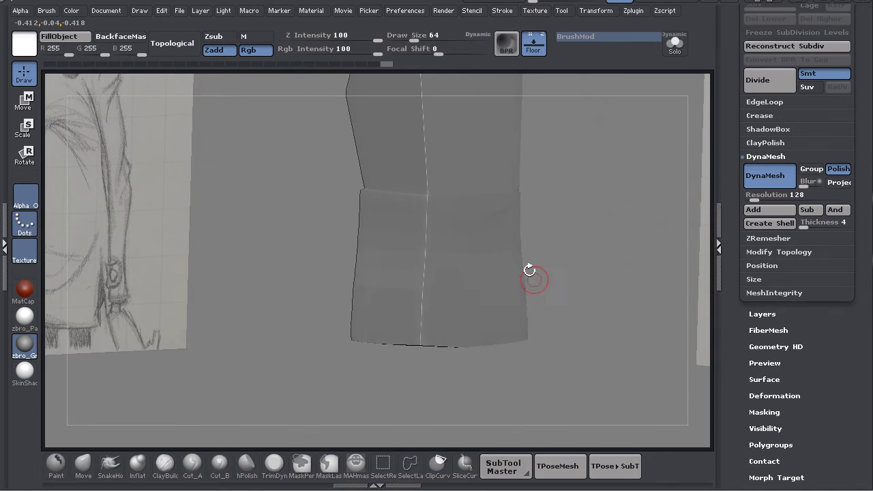
{"action": "mouse_move", "coordinate": [591, 159]}
{"action": "left_mouse_down"}
{"action": "mouse_move", "coordinate": [588, 192]}
{"action": "mouse_move", "coordinate": [540, 201]}
{"action": "left_mouse_up"}
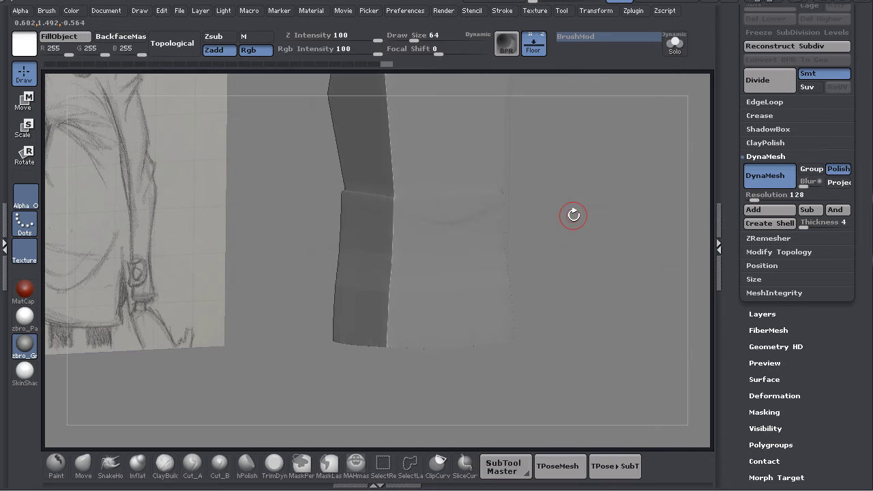
{"action": "key", "text": "s"}
{"action": "left_click_drag", "start_coordinate": [574, 226], "coordinate": [588, 239]}
{"action": "left_click_drag", "start_coordinate": [450, 274], "coordinate": [445, 176], "text": "shift"}
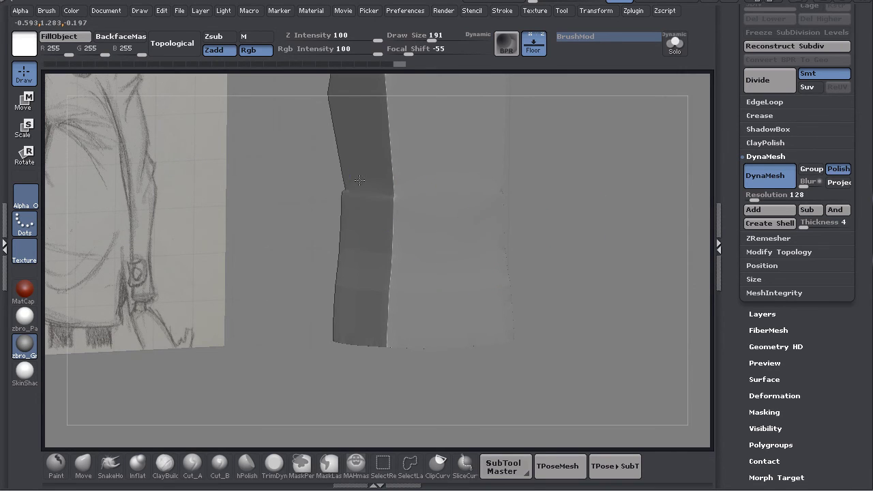
{"action": "left_click_drag", "start_coordinate": [365, 233], "coordinate": [396, 183], "text": "shift"}
{"action": "mouse_move", "coordinate": [555, 227]}
{"action": "left_mouse_down"}
{"action": "mouse_move", "coordinate": [583, 241]}
{"action": "mouse_move", "coordinate": [623, 166]}
{"action": "mouse_move", "coordinate": [539, 201]}
{"action": "left_mouse_up"}
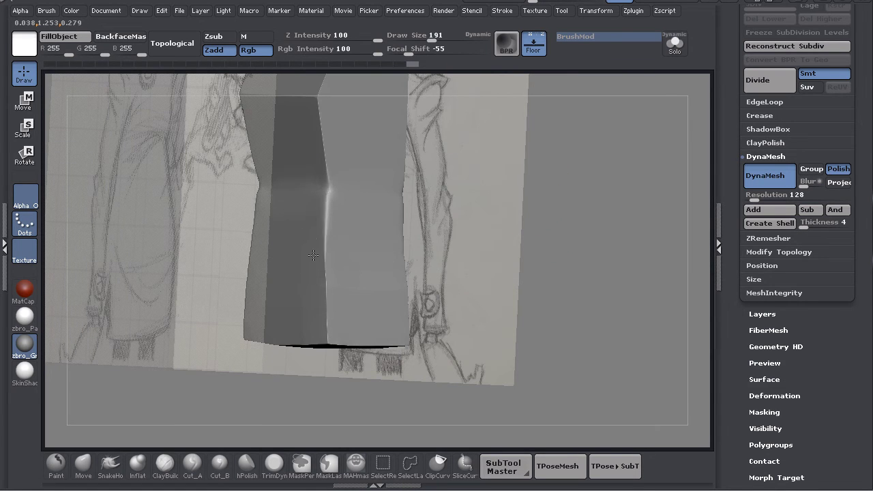
Smooth the torso's long vertical edges and the rim of its rounded top.
{"action": "left_click_drag", "start_coordinate": [550, 228], "coordinate": [502, 195]}
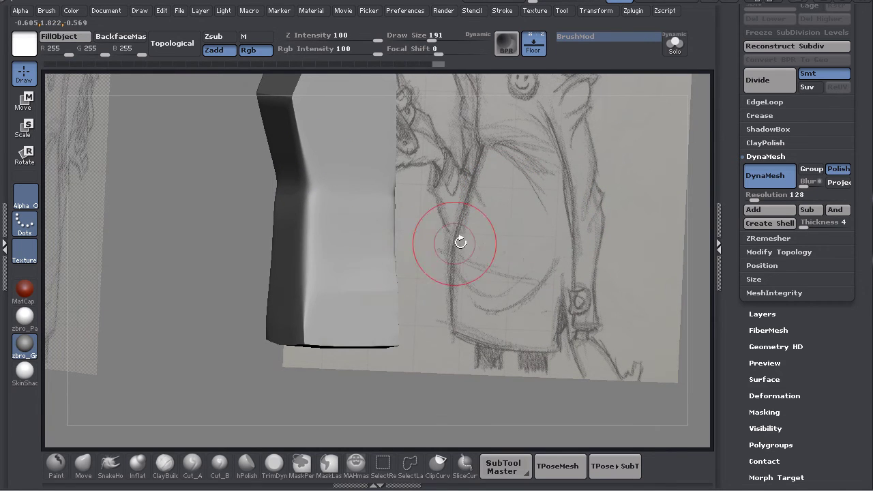
{"action": "mouse_move", "coordinate": [459, 241]}
{"action": "left_mouse_down"}
{"action": "mouse_move", "coordinate": [433, 247]}
{"action": "mouse_move", "coordinate": [366, 195]}
{"action": "mouse_move", "coordinate": [395, 234]}
{"action": "mouse_move", "coordinate": [366, 220]}
{"action": "left_mouse_up"}
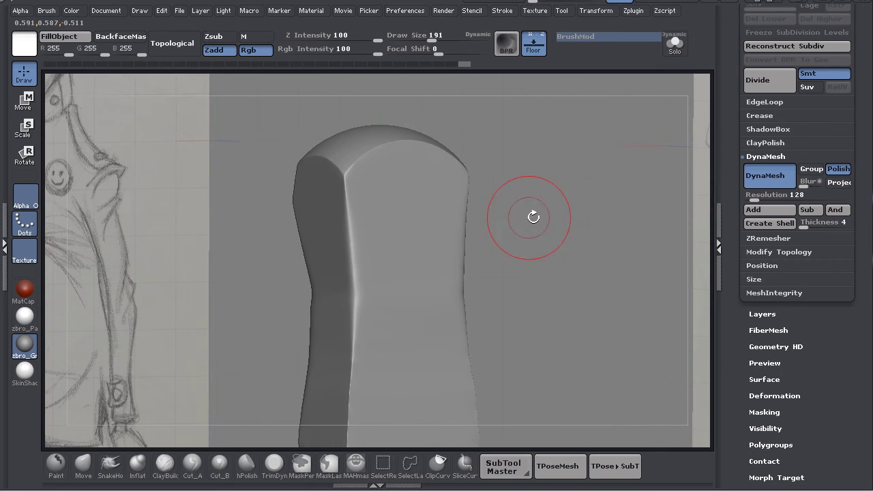
{"action": "left_click_drag", "start_coordinate": [530, 218], "coordinate": [481, 170]}
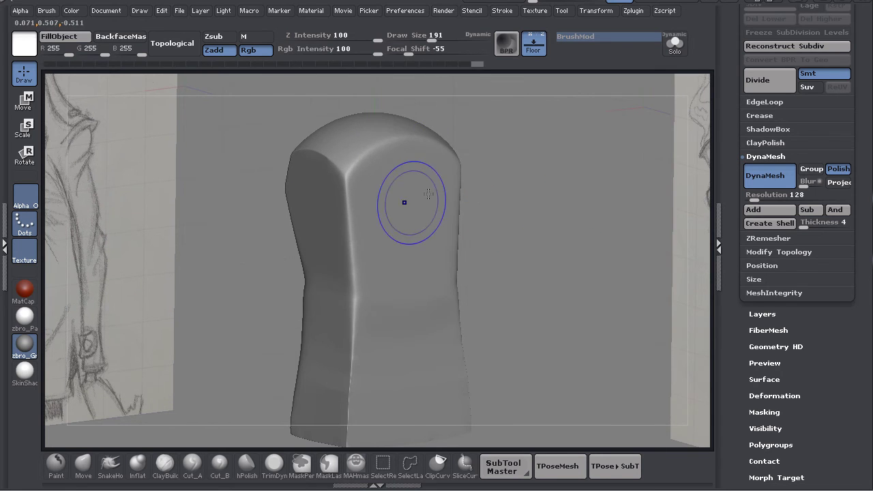
{"action": "left_click_drag", "start_coordinate": [529, 218], "coordinate": [371, 181]}
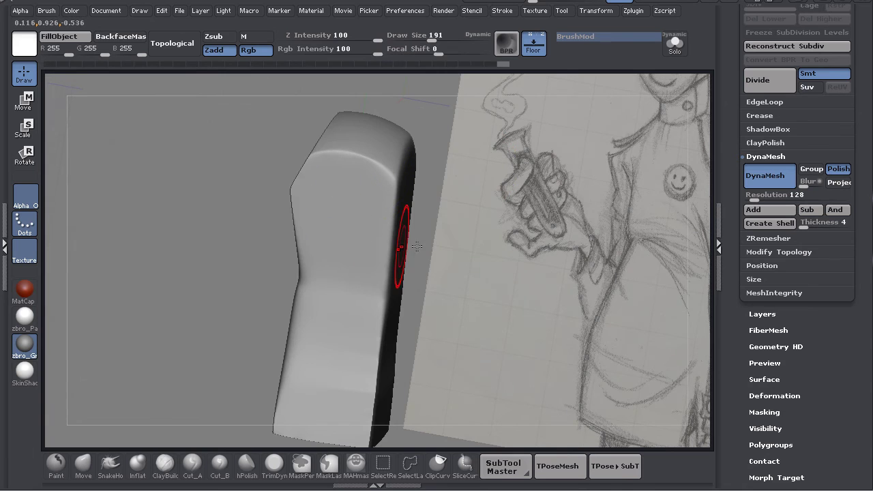
{"action": "mouse_move", "coordinate": [468, 257]}
{"action": "left_mouse_down"}
{"action": "mouse_move", "coordinate": [565, 254]}
{"action": "mouse_move", "coordinate": [576, 262]}
{"action": "left_mouse_up"}
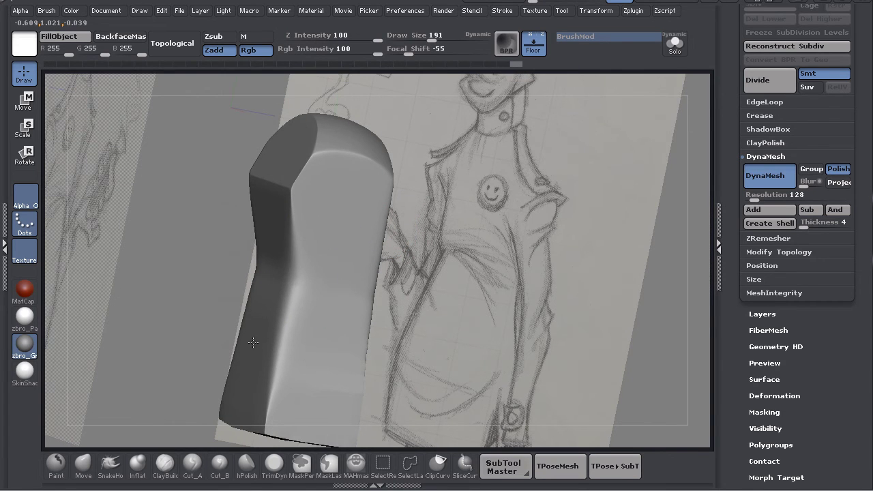
Round off the bottom edges and corners of the lower body with smoothing strokes.
{"action": "mouse_move", "coordinate": [366, 286]}
{"action": "left_mouse_down"}
{"action": "mouse_move", "coordinate": [444, 273]}
{"action": "mouse_move", "coordinate": [274, 343]}
{"action": "left_mouse_up"}
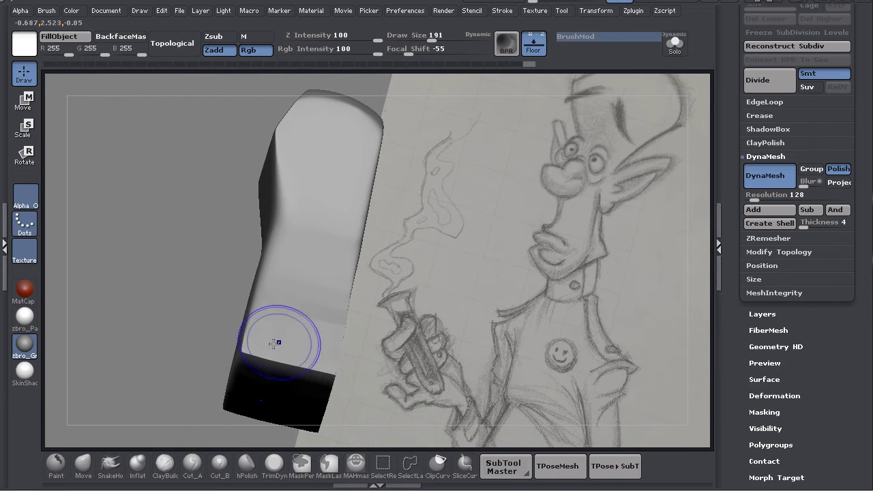
{"action": "mouse_move", "coordinate": [448, 306]}
{"action": "left_mouse_down"}
{"action": "mouse_move", "coordinate": [437, 366]}
{"action": "mouse_move", "coordinate": [302, 253]}
{"action": "left_mouse_up"}
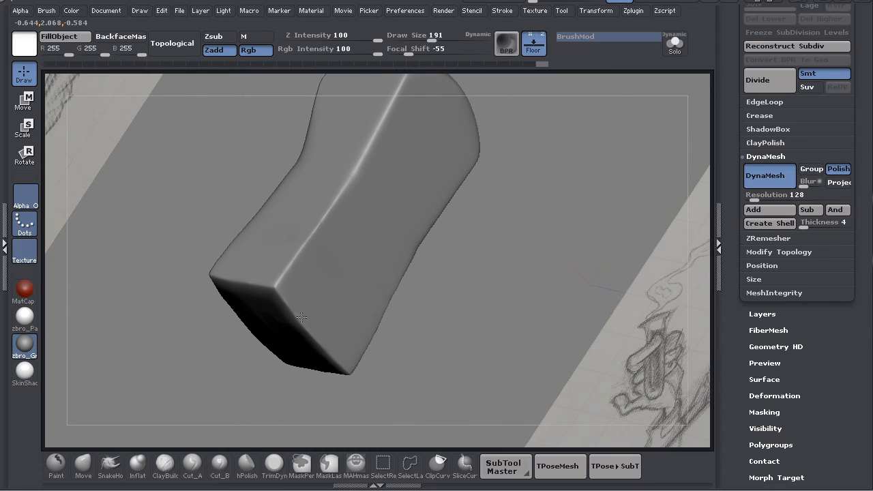
{"action": "left_click_drag", "start_coordinate": [335, 311], "coordinate": [306, 292]}
{"action": "mouse_move", "coordinate": [460, 224]}
{"action": "left_mouse_down"}
{"action": "mouse_move", "coordinate": [491, 253]}
{"action": "mouse_move", "coordinate": [482, 242]}
{"action": "left_mouse_up"}
{"action": "key", "text": "ctrl"}
{"action": "mouse_move", "coordinate": [555, 230]}
{"action": "left_mouse_down"}
{"action": "mouse_move", "coordinate": [524, 218]}
{"action": "mouse_move", "coordinate": [273, 289]}
{"action": "left_mouse_up"}
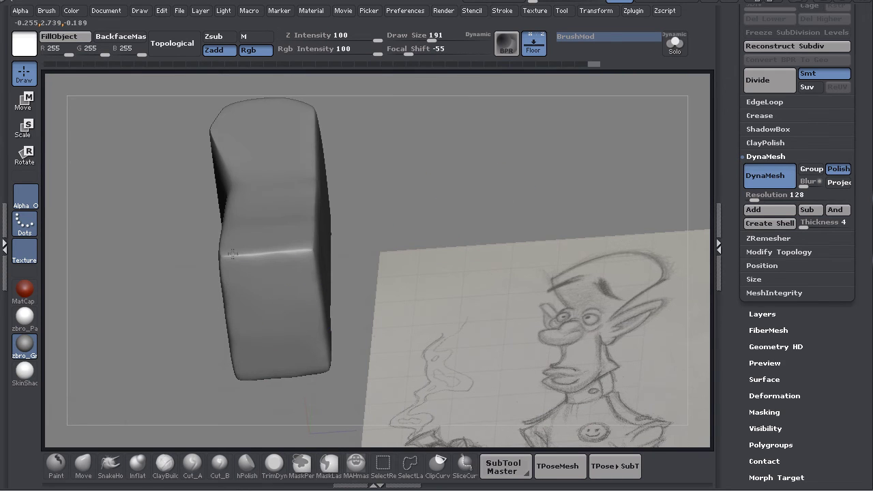
{"action": "left_click_drag", "start_coordinate": [232, 253], "coordinate": [291, 252], "text": "shift"}
{"action": "key", "text": "ctrl+z"}
{"action": "mouse_move", "coordinate": [498, 199]}
{"action": "left_mouse_down"}
{"action": "mouse_move", "coordinate": [472, 225]}
{"action": "mouse_move", "coordinate": [390, 226]}
{"action": "mouse_move", "coordinate": [438, 209]}
{"action": "left_mouse_up"}
{"action": "left_click_drag", "start_coordinate": [444, 276], "coordinate": [467, 235]}
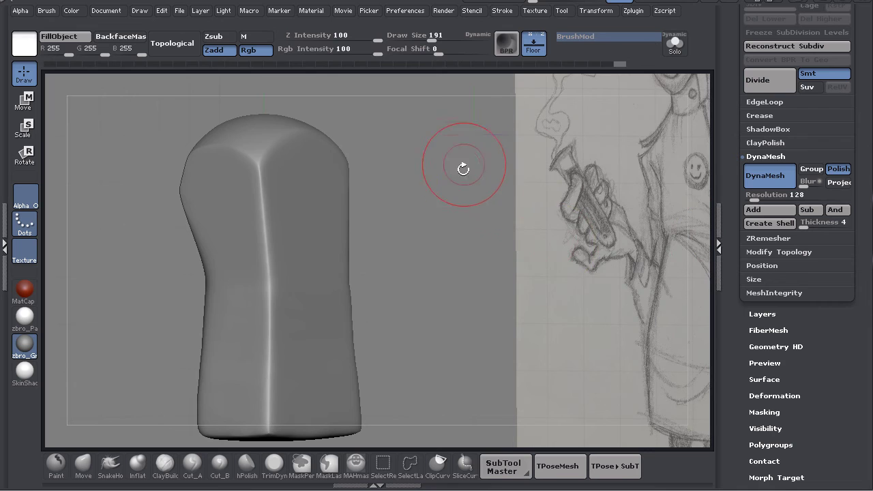
Soften the upper corner where the rounded top meets the sides, and continue smoothing the edges of the torso.
{"action": "mouse_move", "coordinate": [461, 170]}
{"action": "left_mouse_down"}
{"action": "mouse_move", "coordinate": [448, 191]}
{"action": "mouse_move", "coordinate": [450, 235]}
{"action": "mouse_move", "coordinate": [407, 251]}
{"action": "mouse_move", "coordinate": [415, 225]}
{"action": "mouse_move", "coordinate": [384, 237]}
{"action": "left_mouse_up"}
{"action": "mouse_move", "coordinate": [556, 194]}
{"action": "left_mouse_down"}
{"action": "mouse_move", "coordinate": [539, 179]}
{"action": "mouse_move", "coordinate": [546, 185]}
{"action": "left_mouse_up"}
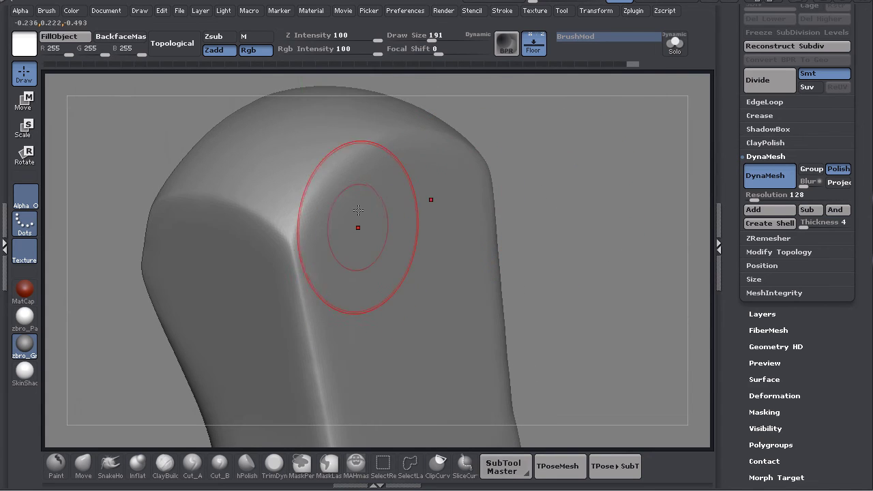
{"action": "mouse_move", "coordinate": [409, 259]}
{"action": "left_mouse_down", "text": "ctrl"}
{"action": "mouse_move", "coordinate": [379, 281]}
{"action": "mouse_move", "coordinate": [382, 260]}
{"action": "left_mouse_up", "text": "ctrl"}
{"action": "key", "text": "ctrl+z"}
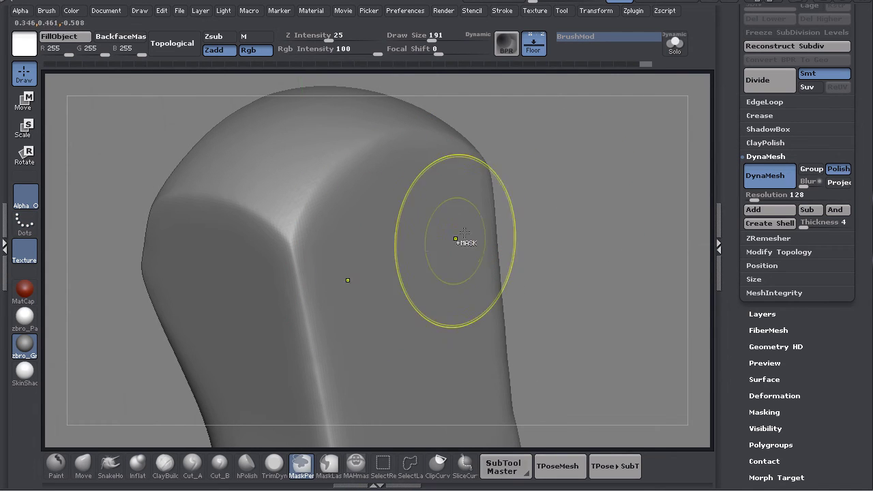
{"action": "mouse_move", "coordinate": [551, 241]}
{"action": "left_mouse_down", "text": "alt"}
{"action": "mouse_move", "coordinate": [545, 226]}
{"action": "mouse_move", "coordinate": [555, 234]}
{"action": "mouse_move", "coordinate": [376, 255]}
{"action": "left_mouse_up", "text": "alt"}
{"action": "mouse_move", "coordinate": [555, 225]}
{"action": "left_mouse_down"}
{"action": "mouse_move", "coordinate": [511, 279]}
{"action": "mouse_move", "coordinate": [491, 241]}
{"action": "mouse_move", "coordinate": [387, 260]}
{"action": "mouse_move", "coordinate": [390, 239]}
{"action": "left_mouse_up"}
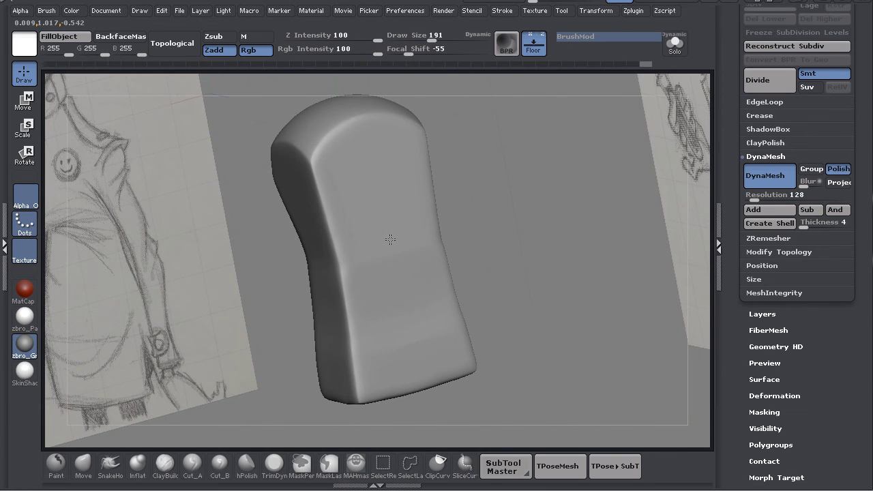
{"action": "left_click_drag", "start_coordinate": [440, 275], "coordinate": [368, 279]}
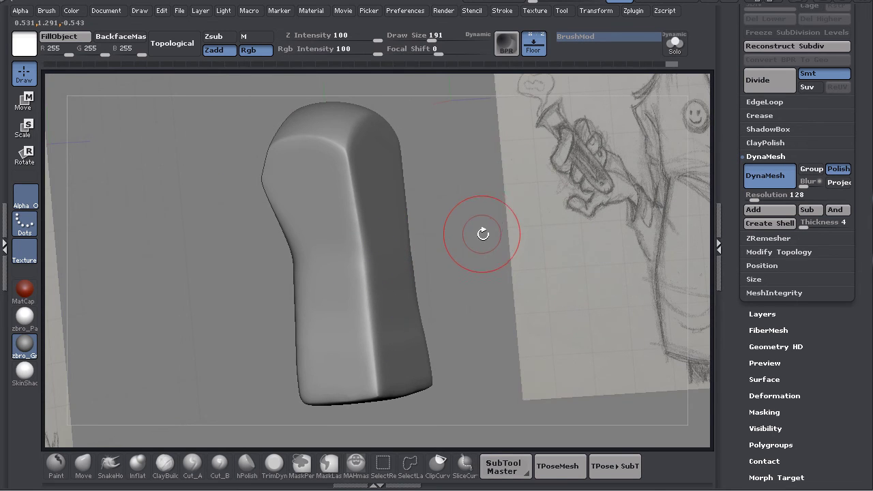
Set the Move brush's draw size to 430 and pull one side of the torso's waist inward in the side profile.
{"action": "mouse_move", "coordinate": [485, 229]}
{"action": "left_mouse_down"}
{"action": "mouse_move", "coordinate": [470, 225]}
{"action": "mouse_move", "coordinate": [517, 218]}
{"action": "mouse_move", "coordinate": [531, 238]}
{"action": "mouse_move", "coordinate": [504, 273]}
{"action": "mouse_move", "coordinate": [305, 388]}
{"action": "left_mouse_up"}
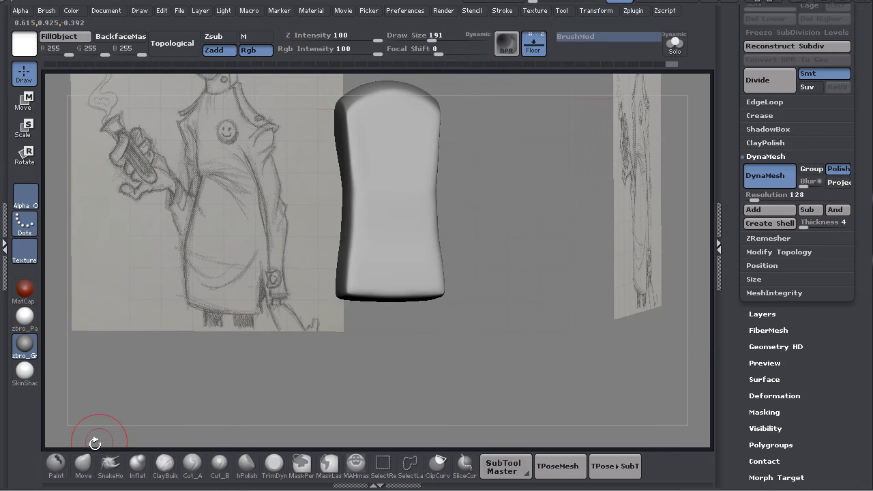
{"action": "key", "text": "s"}
{"action": "left_click_drag", "start_coordinate": [379, 355], "coordinate": [400, 360]}
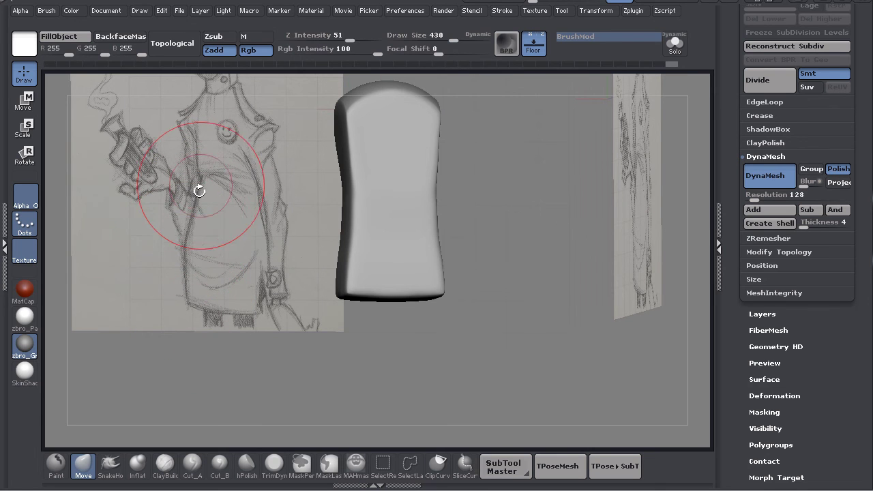
{"action": "mouse_move", "coordinate": [528, 256]}
{"action": "left_mouse_down"}
{"action": "mouse_move", "coordinate": [539, 252]}
{"action": "mouse_move", "coordinate": [515, 204]}
{"action": "mouse_move", "coordinate": [543, 193]}
{"action": "mouse_move", "coordinate": [538, 185]}
{"action": "mouse_move", "coordinate": [516, 209]}
{"action": "mouse_move", "coordinate": [509, 226]}
{"action": "mouse_move", "coordinate": [522, 234]}
{"action": "mouse_move", "coordinate": [503, 224]}
{"action": "mouse_move", "coordinate": [510, 235]}
{"action": "mouse_move", "coordinate": [510, 189]}
{"action": "left_mouse_up"}
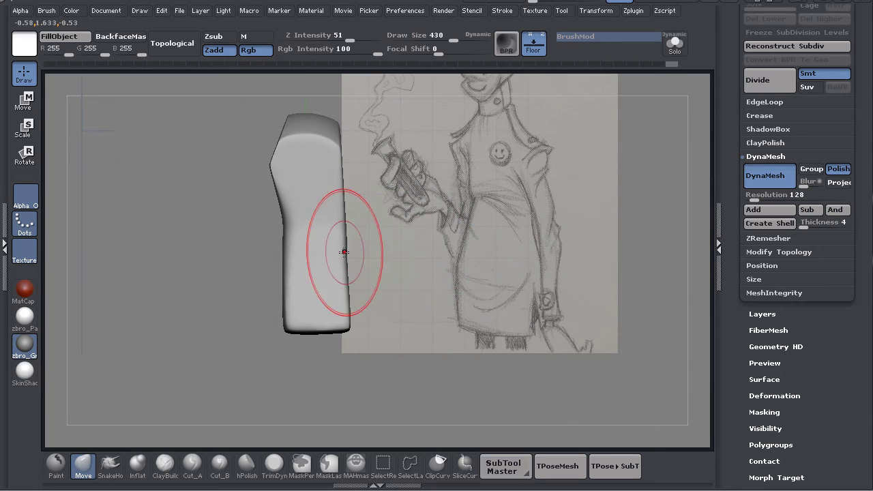
{"action": "mouse_move", "coordinate": [361, 253]}
{"action": "left_mouse_down", "text": "shift"}
{"action": "mouse_move", "coordinate": [385, 265]}
{"action": "mouse_move", "coordinate": [368, 255]}
{"action": "left_mouse_up", "text": "shift"}
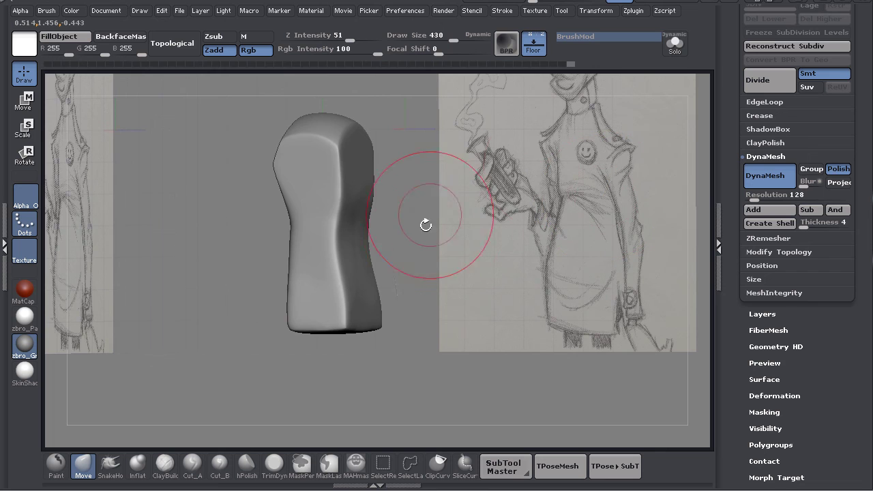
{"action": "left_click_drag", "start_coordinate": [424, 225], "coordinate": [382, 228]}
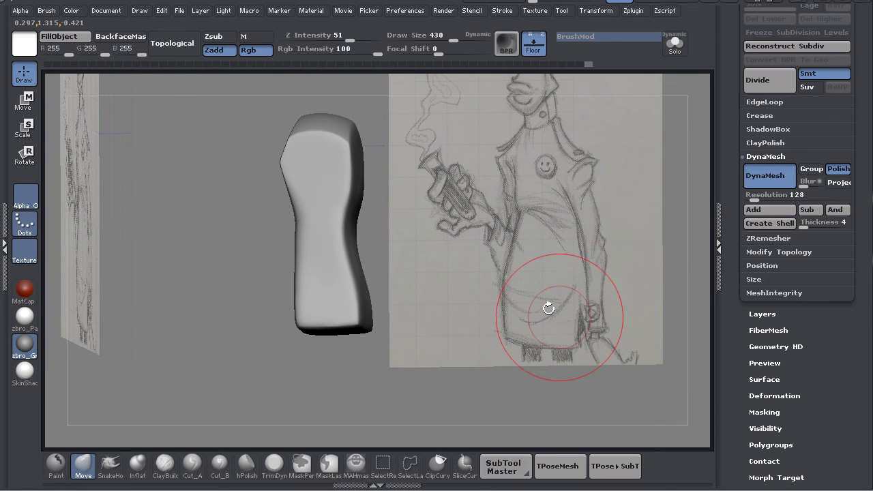
{"action": "left_click_drag", "start_coordinate": [390, 260], "coordinate": [376, 244]}
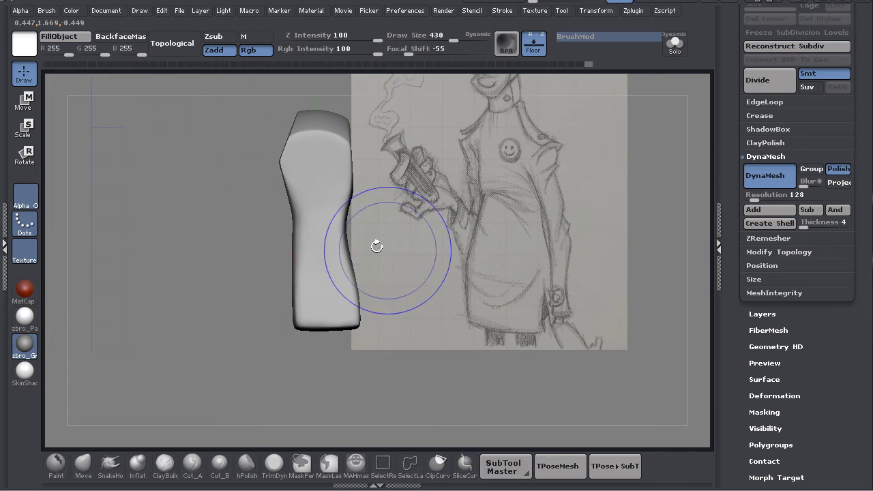
Set the draw size to 537, push in the opposite side of the chest and waist profile, and smooth the torso's side surfaces.
{"action": "key", "text": "s"}
{"action": "left_click_drag", "start_coordinate": [247, 246], "coordinate": [302, 216]}
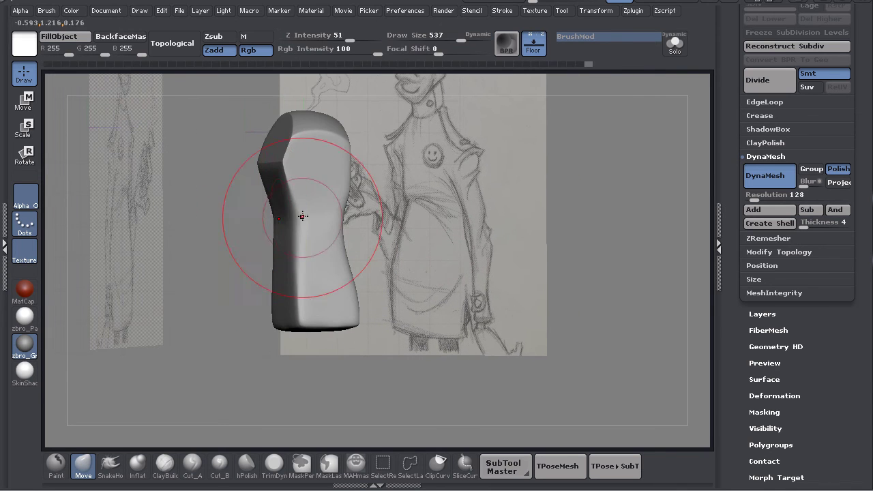
{"action": "left_click_drag", "start_coordinate": [284, 164], "coordinate": [293, 159]}
{"action": "left_click_drag", "start_coordinate": [287, 192], "coordinate": [296, 195]}
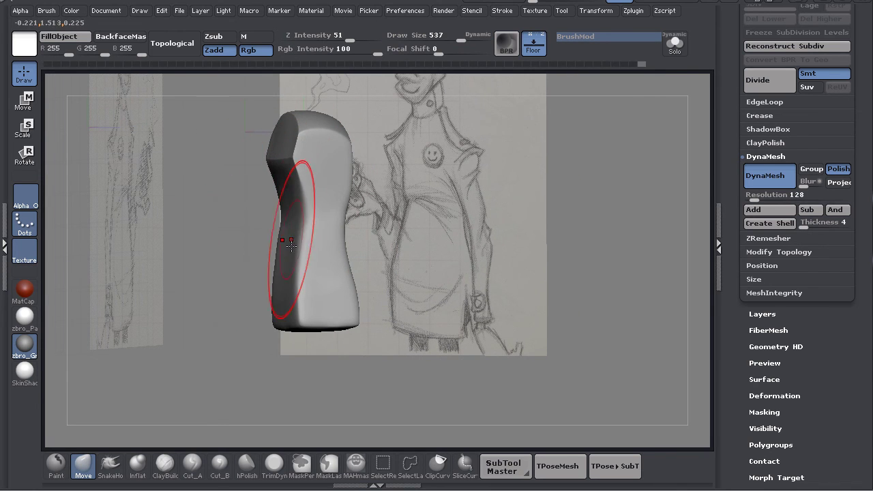
{"action": "left_click_drag", "start_coordinate": [294, 266], "coordinate": [345, 173]}
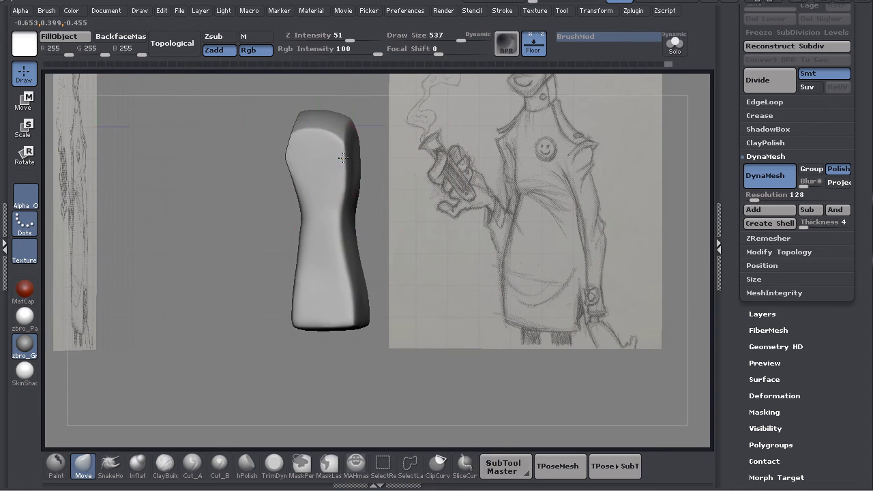
{"action": "mouse_move", "coordinate": [373, 137]}
{"action": "left_mouse_down"}
{"action": "mouse_move", "coordinate": [392, 154]}
{"action": "mouse_move", "coordinate": [367, 217]}
{"action": "left_mouse_up"}
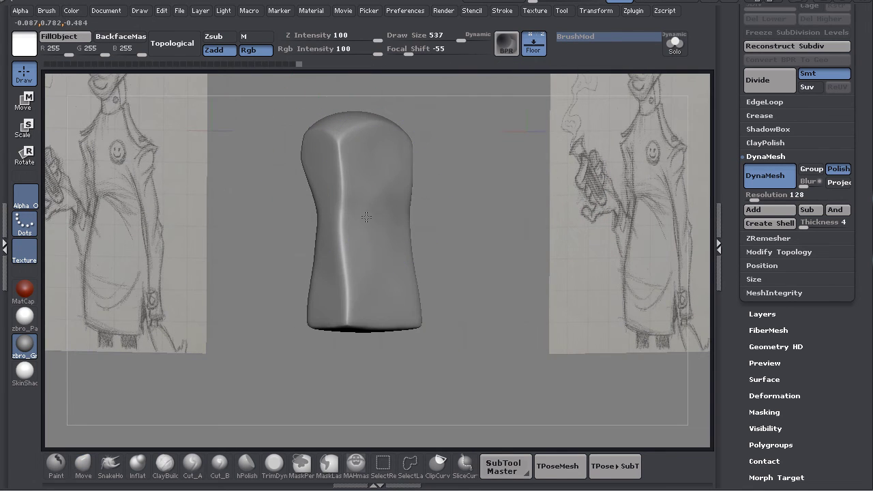
{"action": "left_click_drag", "start_coordinate": [482, 230], "coordinate": [362, 214]}
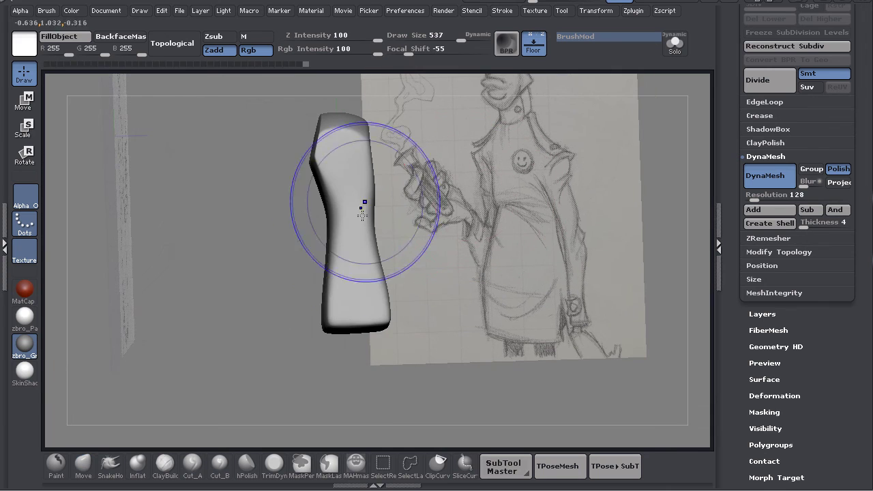
Set the draw size to 645 and narrow the upper torso in the front view so the body tapers upward.
{"action": "left_click_drag", "start_coordinate": [469, 250], "coordinate": [481, 204]}
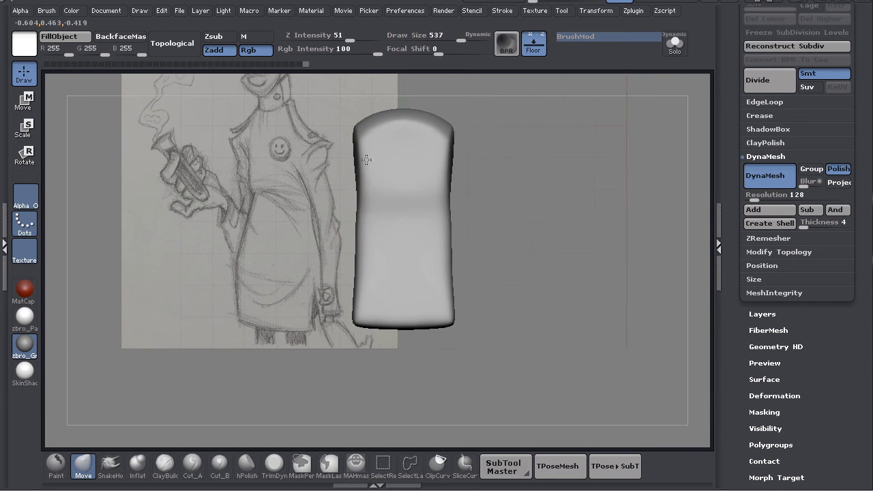
{"action": "key", "text": "s"}
{"action": "left_click_drag", "start_coordinate": [312, 188], "coordinate": [345, 163]}
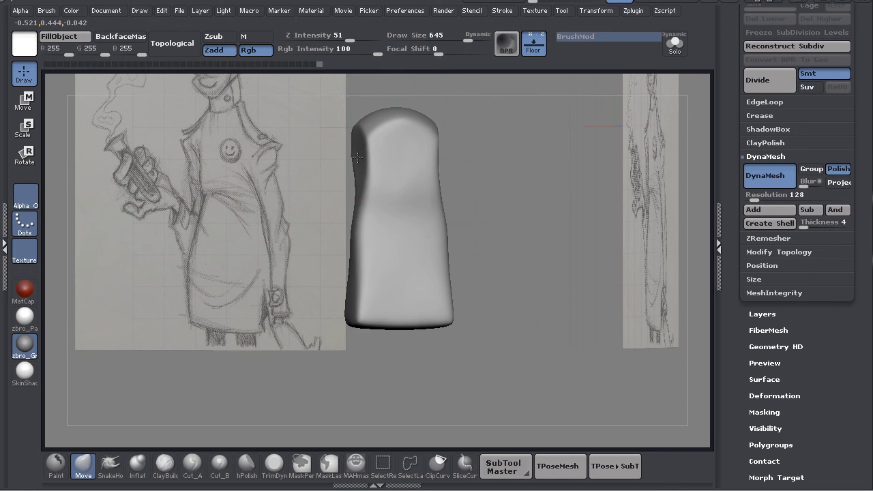
{"action": "mouse_move", "coordinate": [397, 390]}
{"action": "left_mouse_down"}
{"action": "mouse_move", "coordinate": [395, 366]}
{"action": "mouse_move", "coordinate": [362, 317]}
{"action": "left_mouse_up"}
{"action": "mouse_move", "coordinate": [487, 211]}
{"action": "left_mouse_down"}
{"action": "mouse_move", "coordinate": [454, 247]}
{"action": "mouse_move", "coordinate": [415, 255]}
{"action": "mouse_move", "coordinate": [345, 294]}
{"action": "left_mouse_up"}
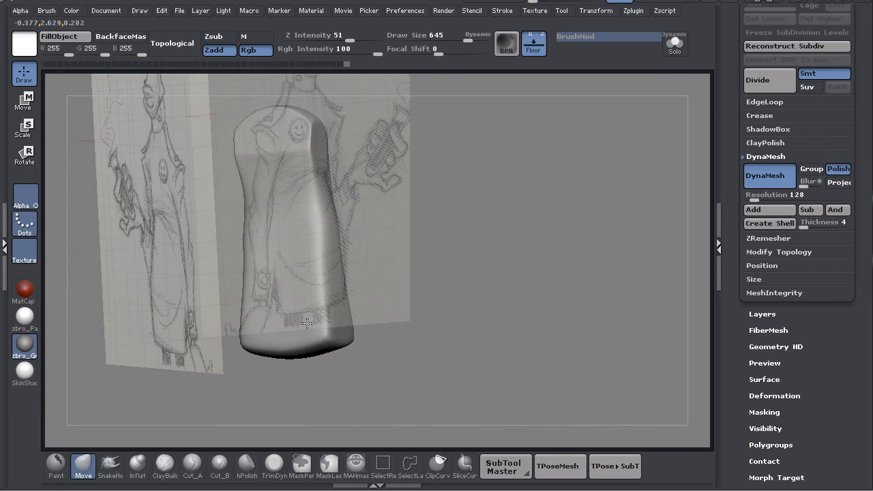
Pull the waist in further and flare the lower body outward into a bell-shaped coat silhouette.
{"action": "mouse_move", "coordinate": [414, 311]}
{"action": "left_mouse_down"}
{"action": "mouse_move", "coordinate": [331, 311]}
{"action": "mouse_move", "coordinate": [347, 289]}
{"action": "left_mouse_up"}
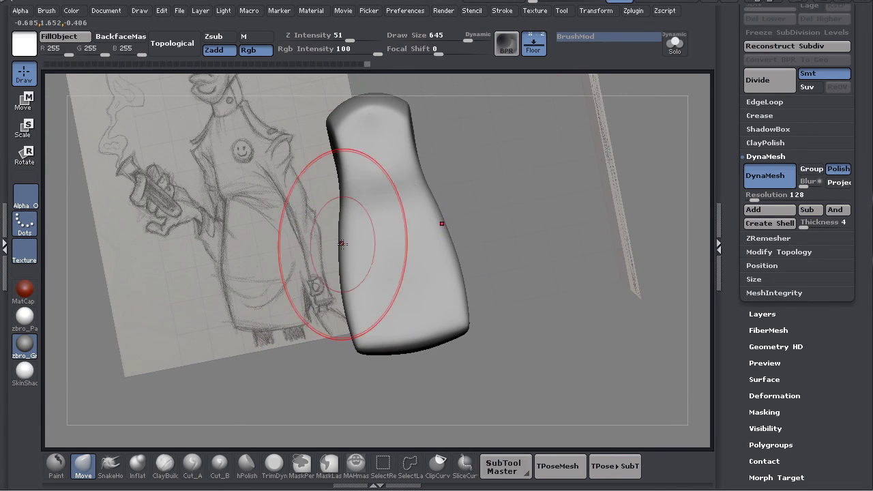
{"action": "left_click_drag", "start_coordinate": [349, 232], "coordinate": [365, 294]}
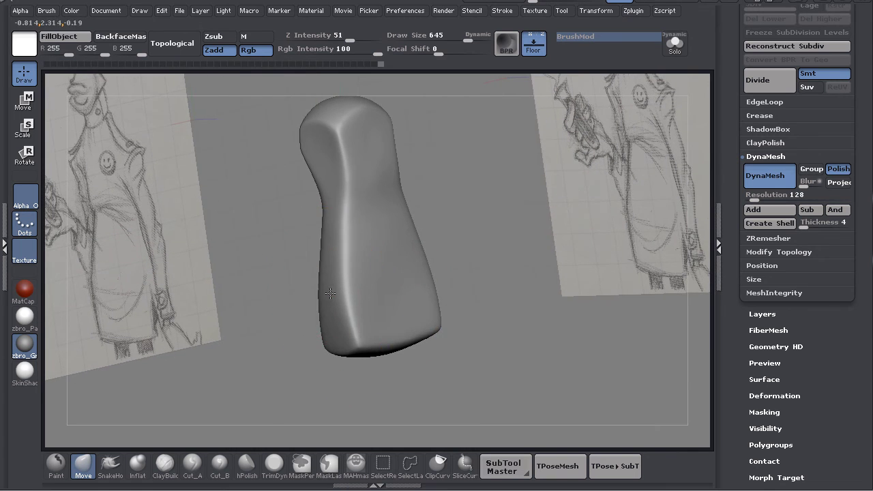
{"action": "mouse_move", "coordinate": [469, 227]}
{"action": "left_mouse_down"}
{"action": "mouse_move", "coordinate": [464, 207]}
{"action": "mouse_move", "coordinate": [493, 236]}
{"action": "mouse_move", "coordinate": [481, 222]}
{"action": "left_mouse_up"}
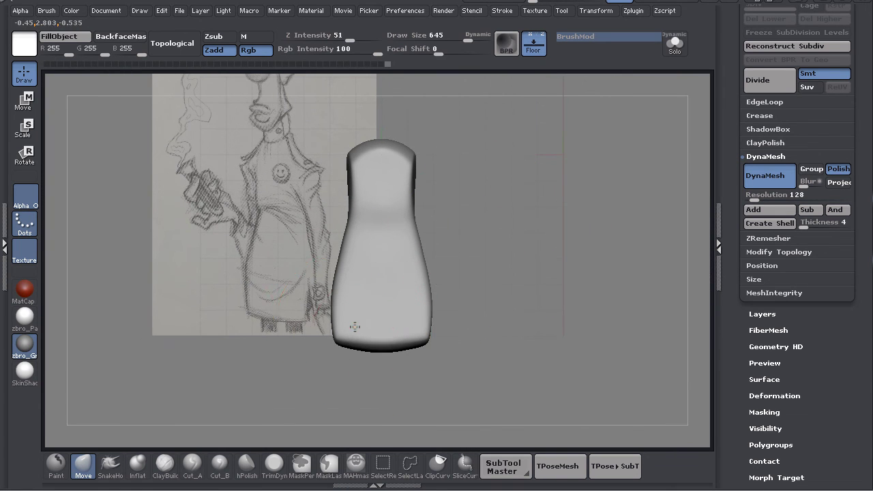
{"action": "mouse_move", "coordinate": [477, 287]}
{"action": "left_mouse_down"}
{"action": "mouse_move", "coordinate": [516, 253]}
{"action": "mouse_move", "coordinate": [447, 300]}
{"action": "mouse_move", "coordinate": [457, 331]}
{"action": "left_mouse_up"}
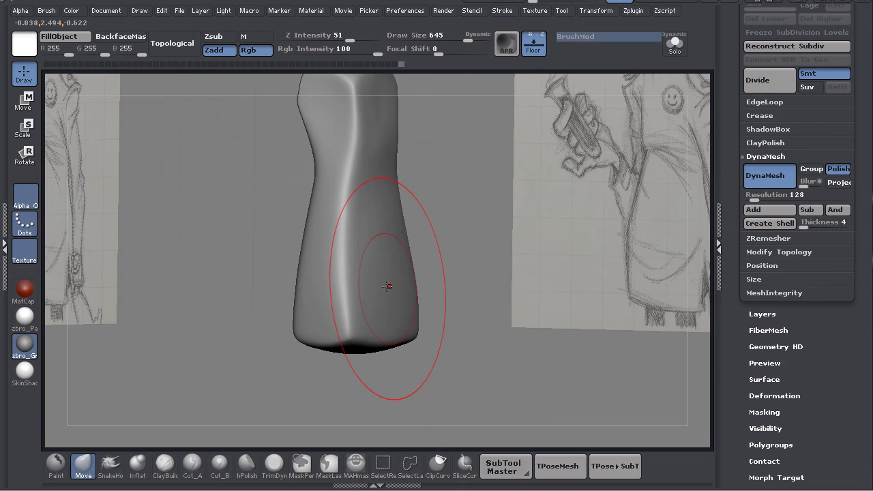
Round out the sides and lower edge of the flared coat section with the Move brush.
{"action": "mouse_move", "coordinate": [479, 248]}
{"action": "left_mouse_down"}
{"action": "mouse_move", "coordinate": [579, 244]}
{"action": "mouse_move", "coordinate": [347, 282]}
{"action": "left_mouse_up"}
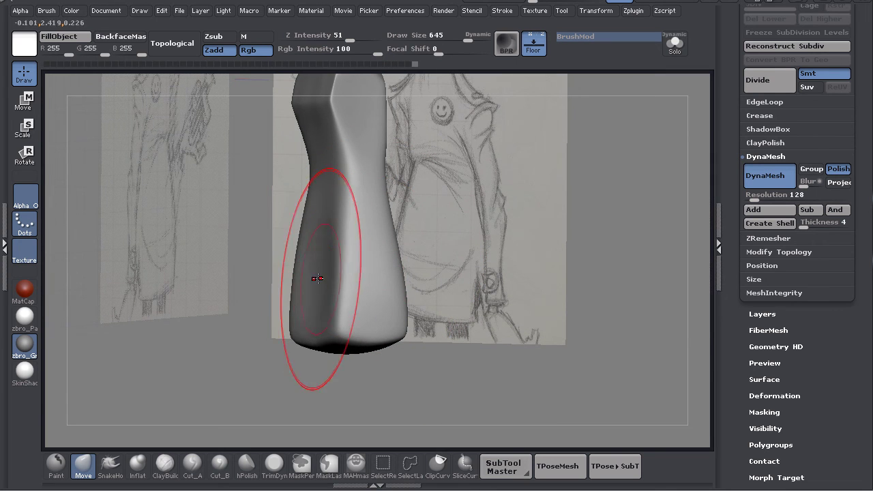
{"action": "key", "text": "shift"}
{"action": "mouse_move", "coordinate": [445, 213]}
{"action": "left_mouse_down"}
{"action": "mouse_move", "coordinate": [468, 216]}
{"action": "mouse_move", "coordinate": [442, 214]}
{"action": "mouse_move", "coordinate": [454, 243]}
{"action": "mouse_move", "coordinate": [358, 248]}
{"action": "mouse_move", "coordinate": [482, 227]}
{"action": "mouse_move", "coordinate": [497, 240]}
{"action": "mouse_move", "coordinate": [485, 243]}
{"action": "left_mouse_up"}
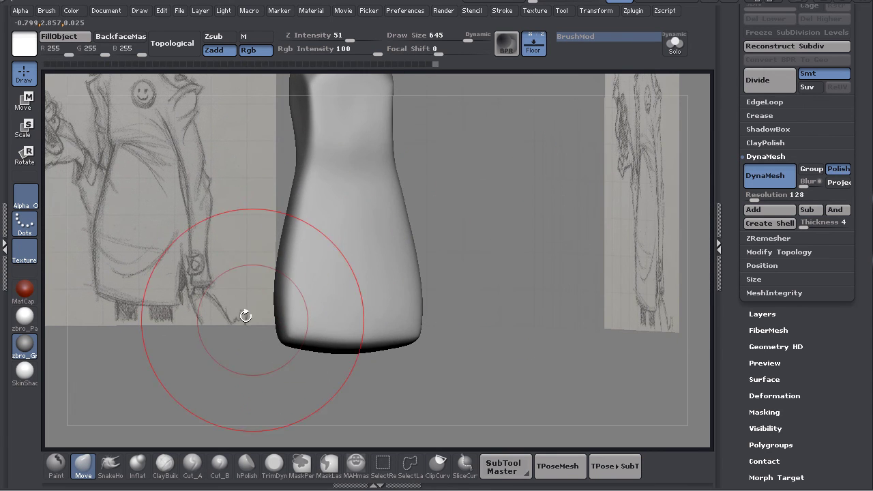
{"action": "left_click_drag", "start_coordinate": [230, 345], "coordinate": [153, 357]}
Flatten the lower sides of the flared coat section into planes with the hPolish brush.
{"action": "left_click", "coordinate": [244, 468]}
{"action": "mouse_move", "coordinate": [232, 382]}
{"action": "left_mouse_down"}
{"action": "mouse_move", "coordinate": [230, 334]}
{"action": "mouse_move", "coordinate": [325, 296]}
{"action": "left_mouse_up"}
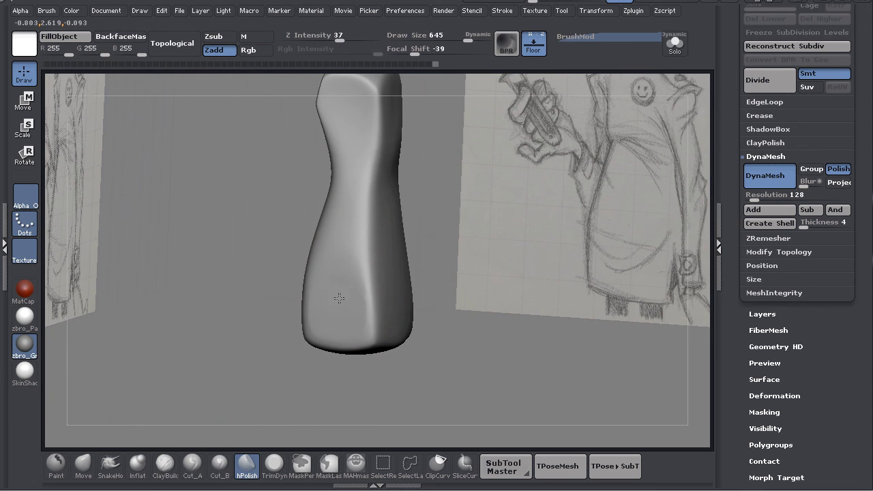
{"action": "left_click_drag", "start_coordinate": [431, 265], "coordinate": [457, 225]}
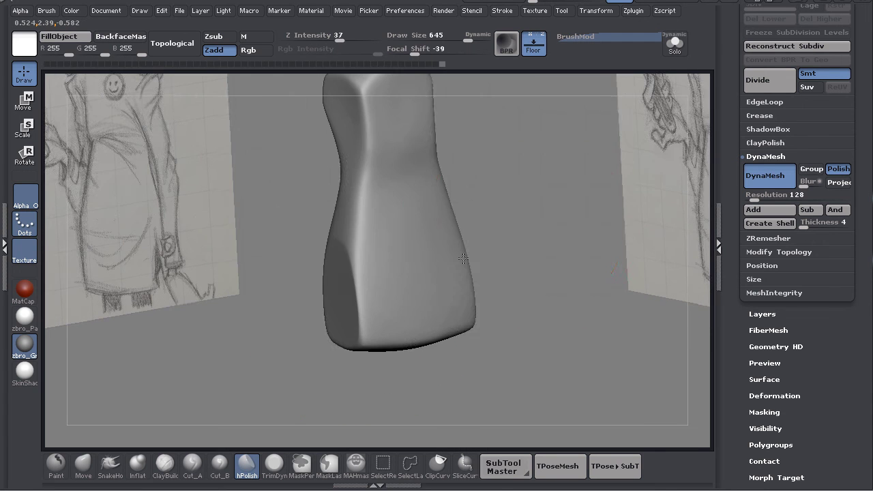
{"action": "mouse_move", "coordinate": [560, 252]}
{"action": "left_mouse_down"}
{"action": "mouse_move", "coordinate": [495, 214]}
{"action": "mouse_move", "coordinate": [533, 217]}
{"action": "mouse_move", "coordinate": [497, 217]}
{"action": "left_mouse_up"}
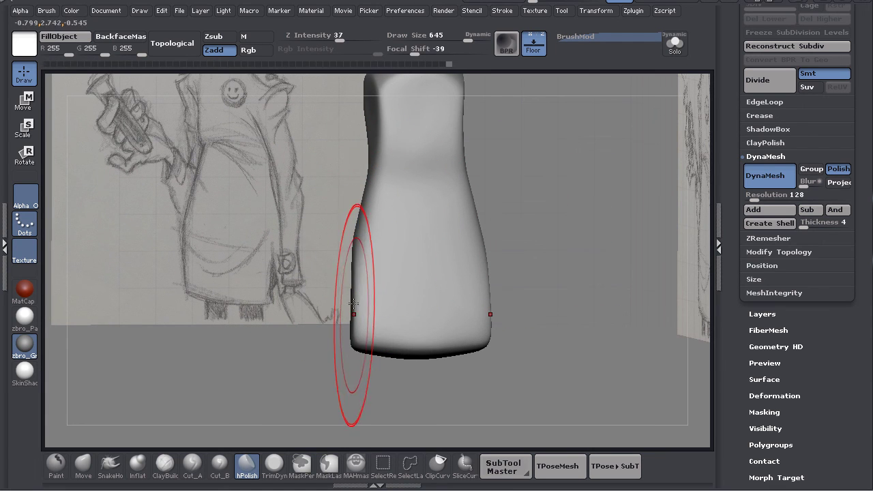